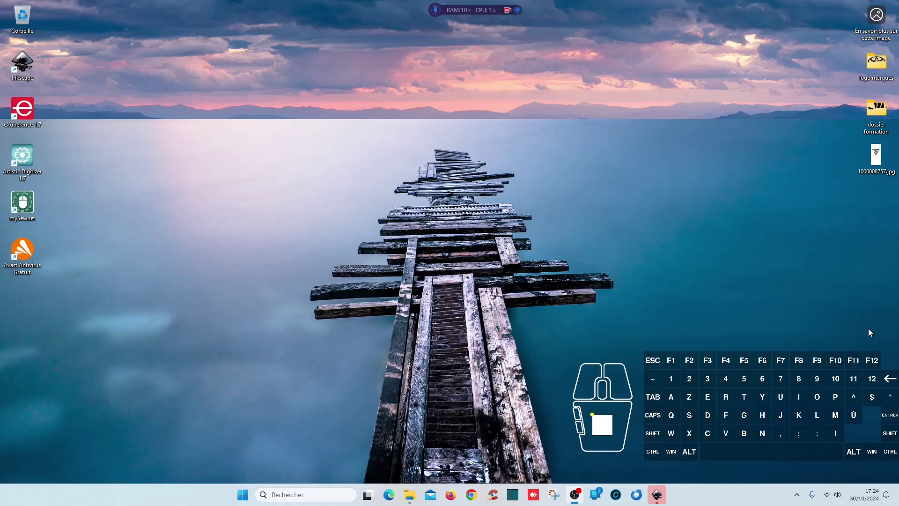
Step: Open the logo picture image_123650291.JPG from the downloads folder and maximize the image viewer
mouse_move(410, 499)
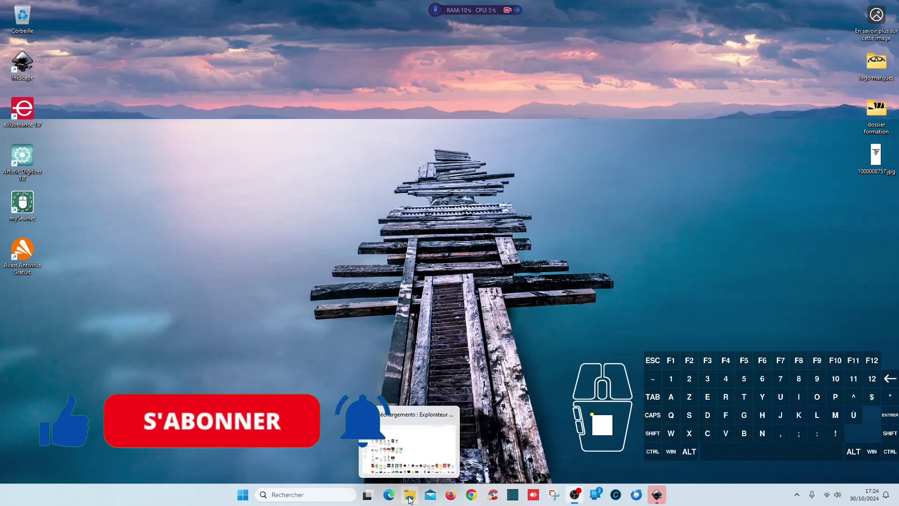
left_click(410, 499)
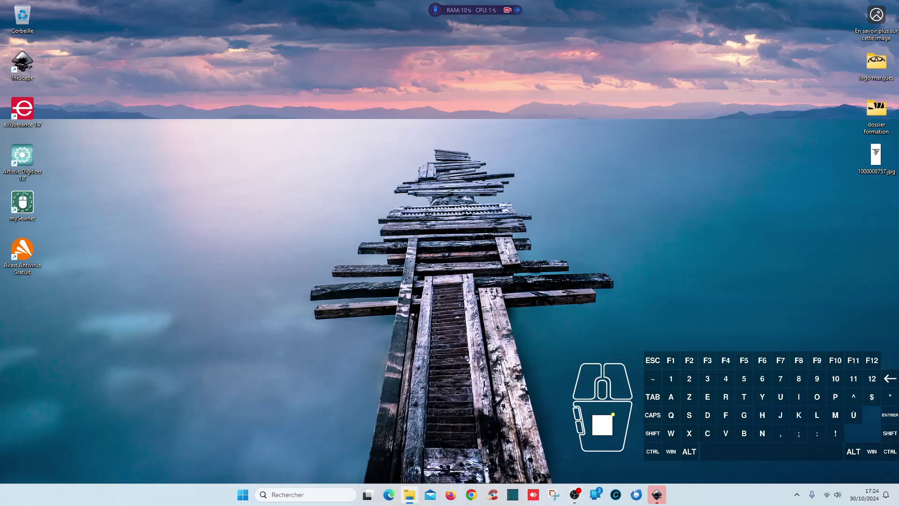
double_click(876, 155)
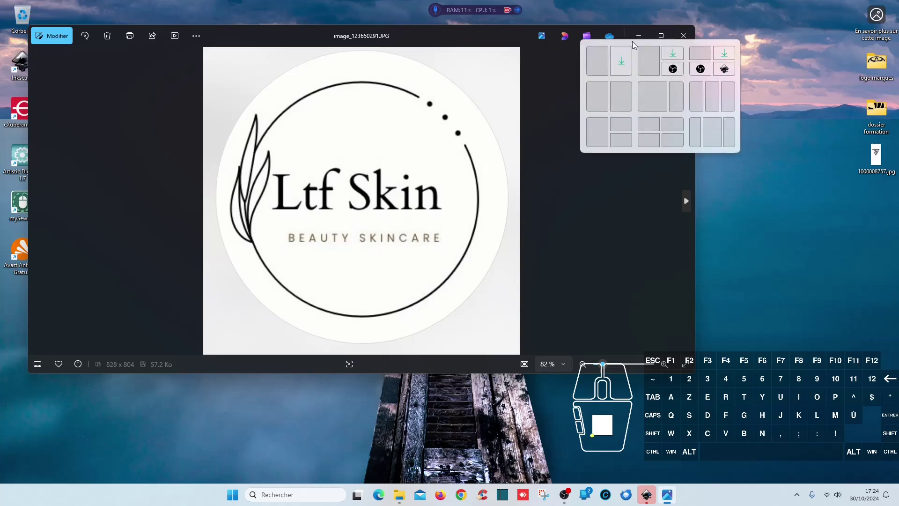
left_click_drag(404, 39, 472, 78)
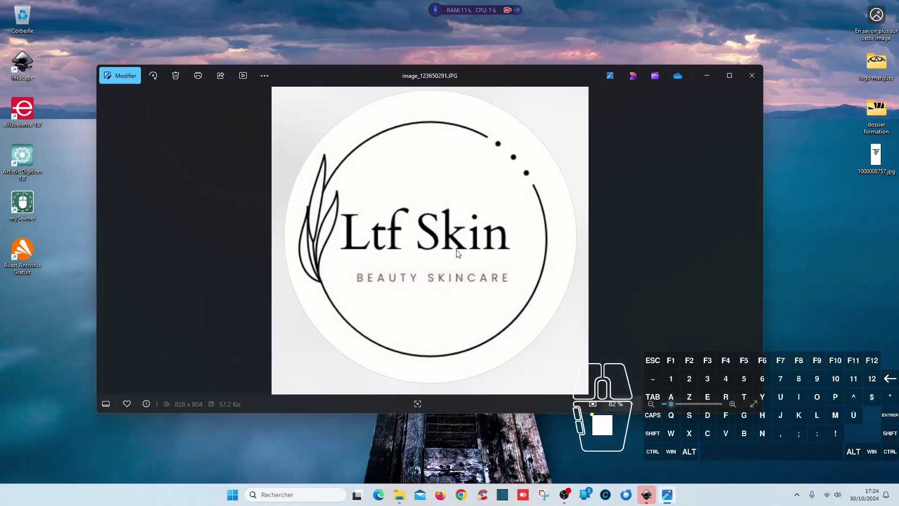
left_click(734, 73)
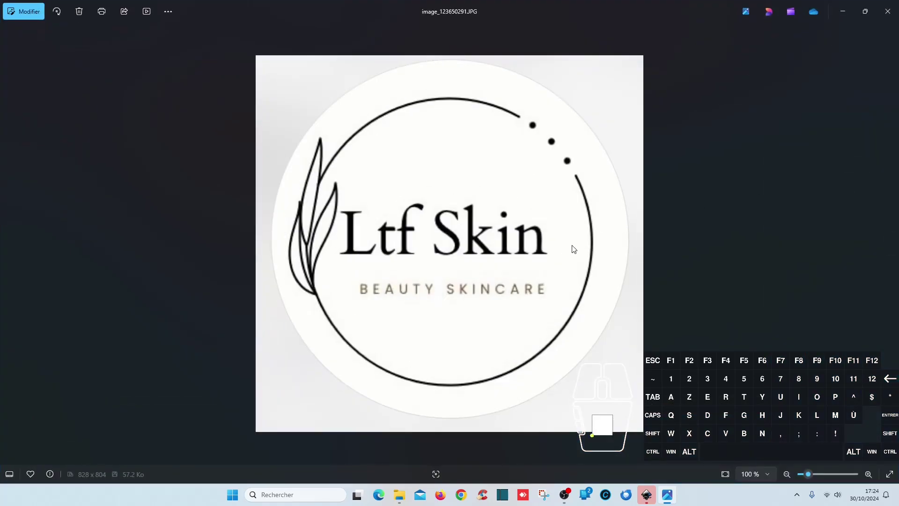
Step: Examine the logo's lettering, leaves, circle and dots up close, and close the image viewer
scroll(326, 239, "up", 6)
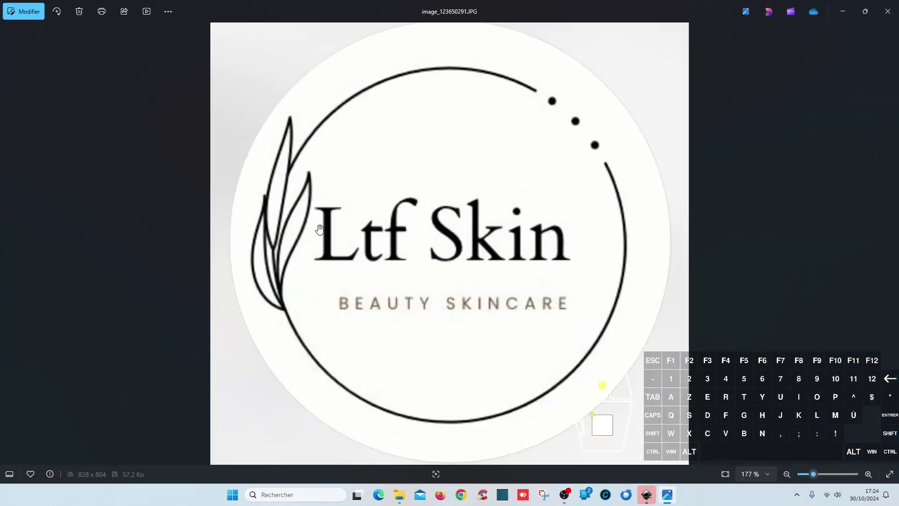
scroll(330, 228, "down", 4)
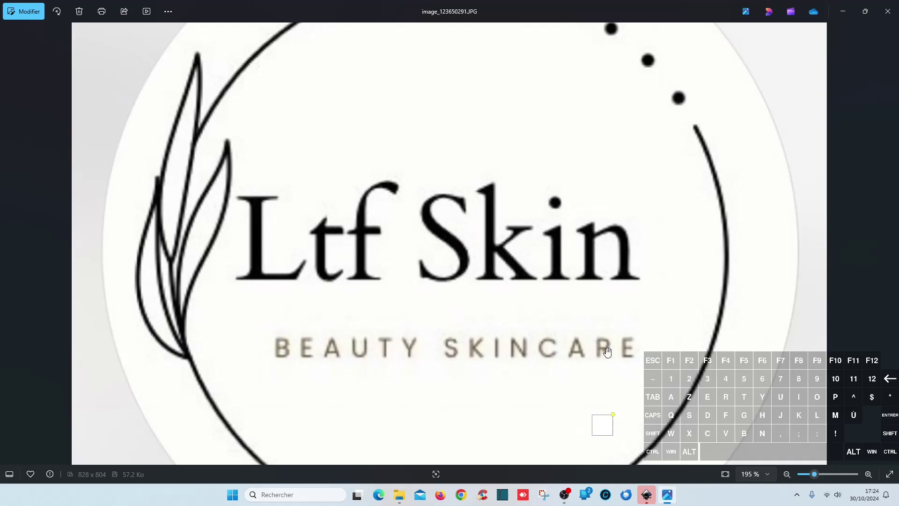
scroll(325, 327, "down", 3)
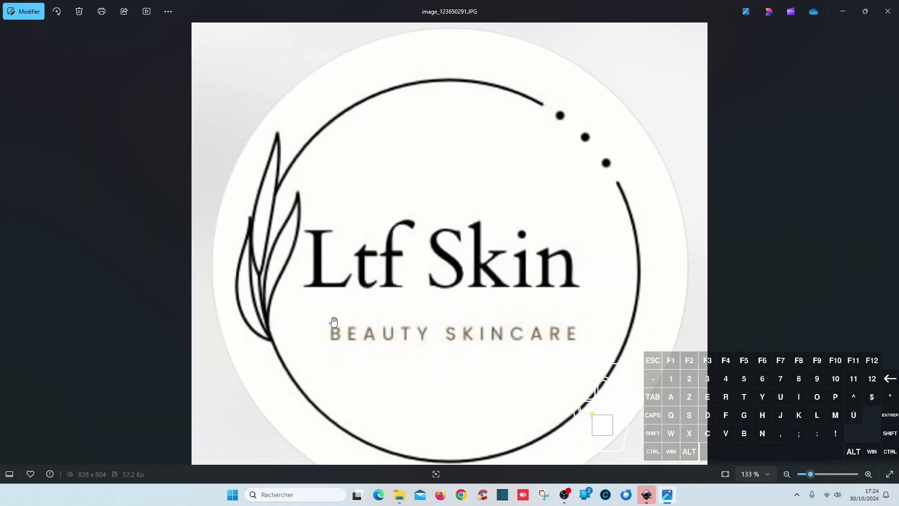
scroll(333, 326, "down", 1)
scroll(361, 308, "up", 5)
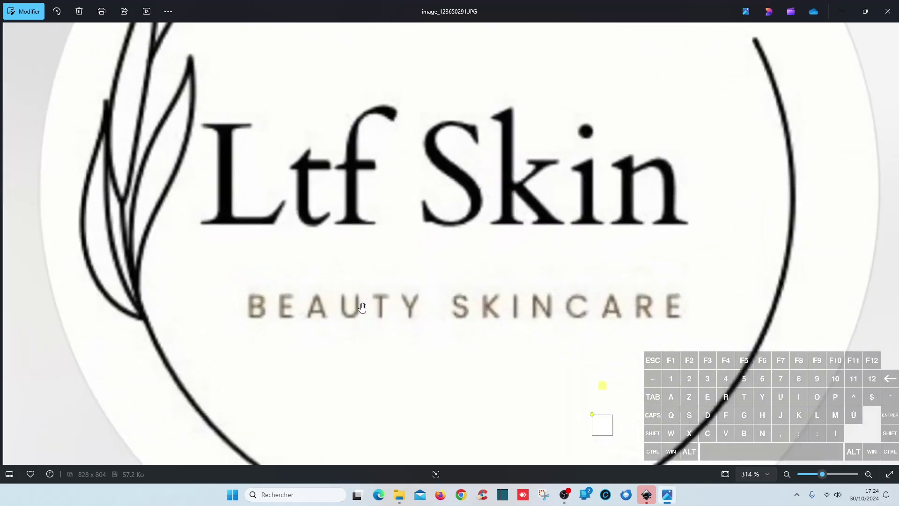
scroll(362, 307, "down", 5)
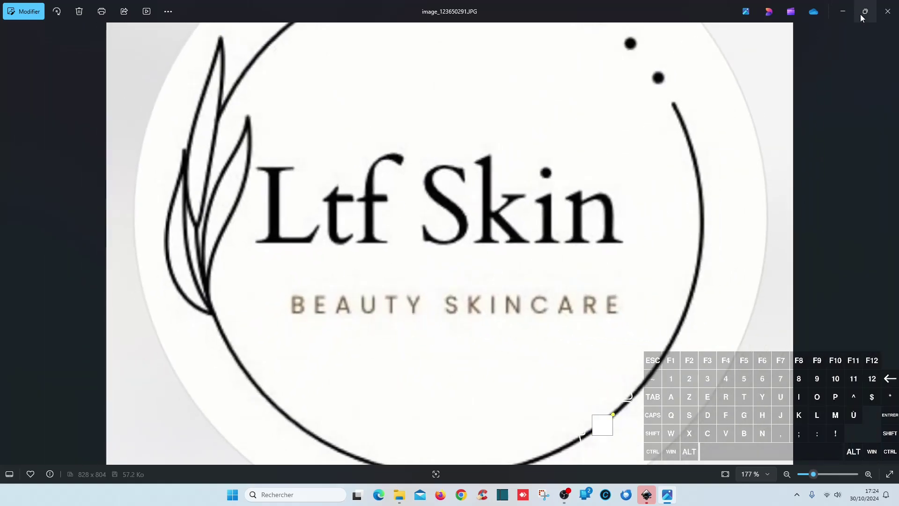
left_click(884, 14)
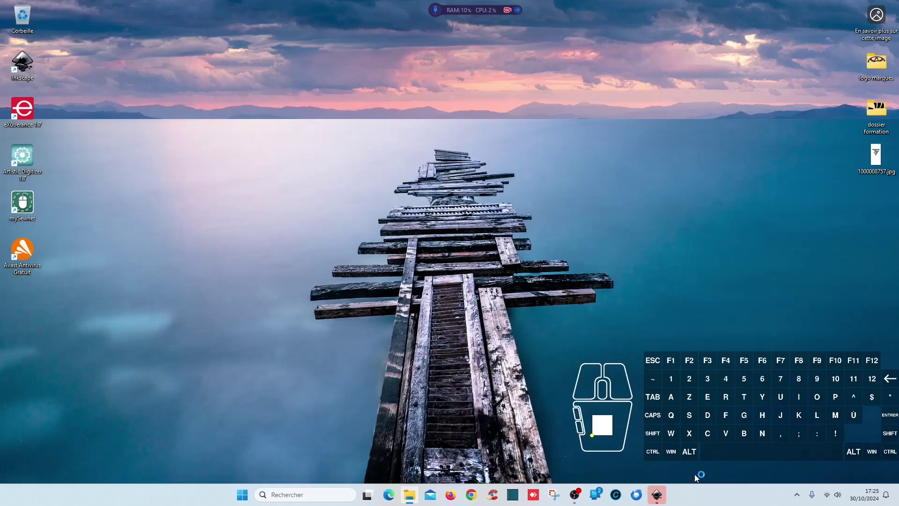
Step: Switch to Inkscape and import the Ltf Skin logo image onto the blank page
left_click(657, 494)
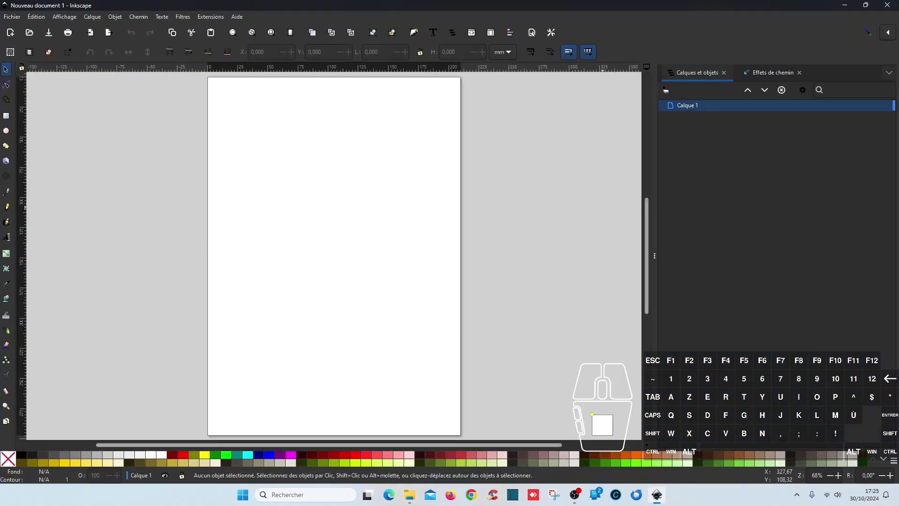
left_click_drag(898, 180, 359, 216)
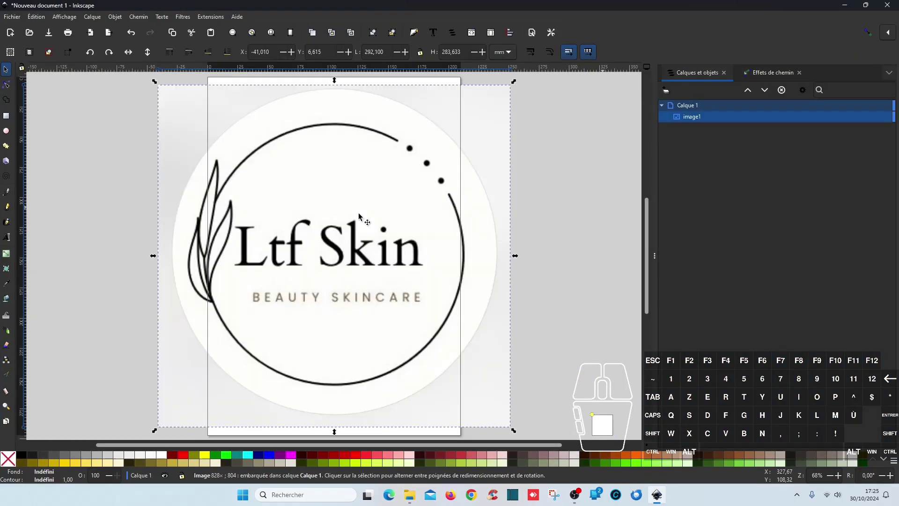
Step: Trace the logo bitmap in a single scan with a 0,450 brightness threshold and place the traced path beside the original
left_click(143, 19)
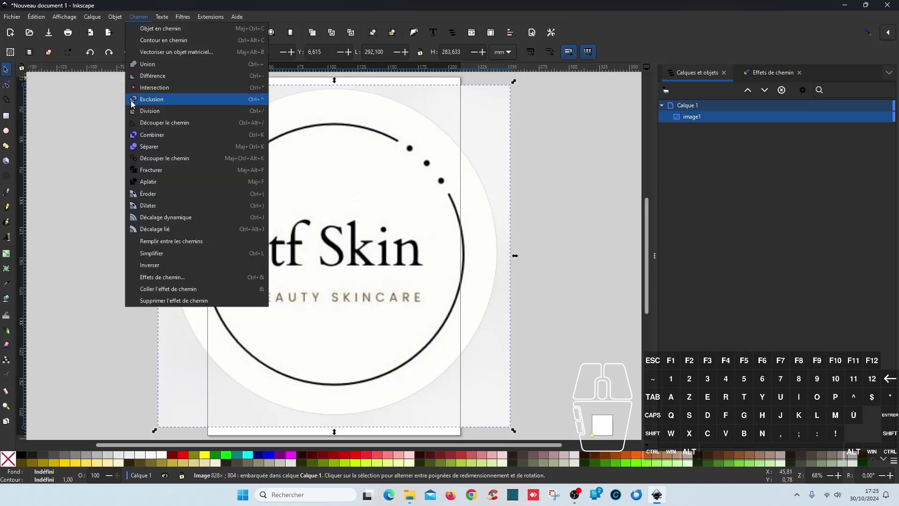
left_click(188, 52)
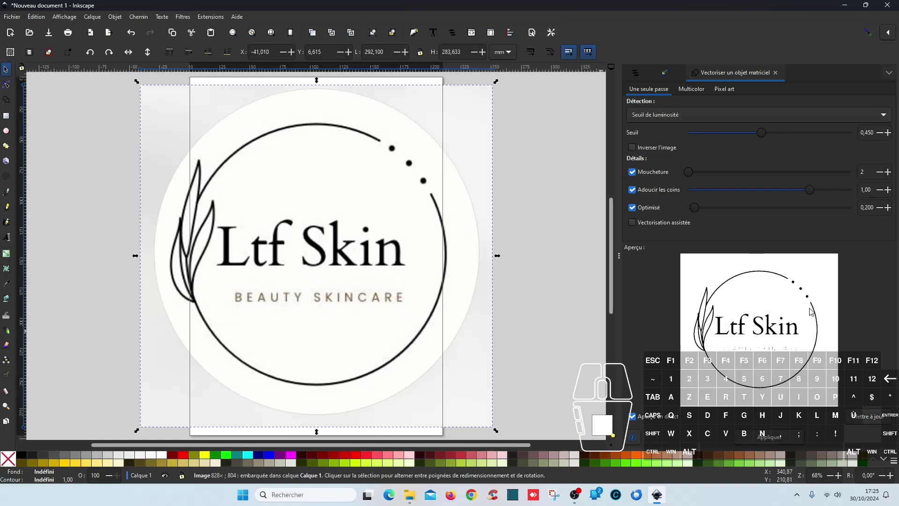
left_click(752, 438)
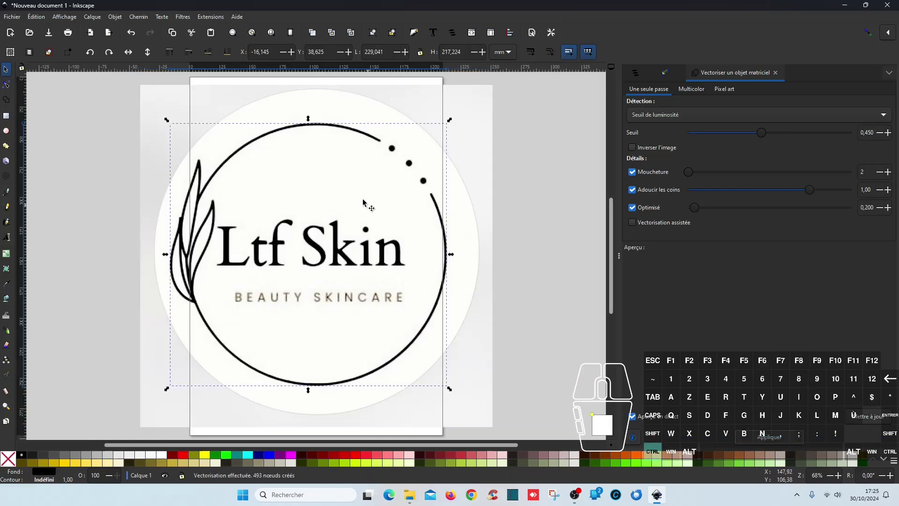
mouse_move(225, 169)
left_mouse_down()
mouse_move(604, 171)
mouse_move(559, 171)
left_mouse_up()
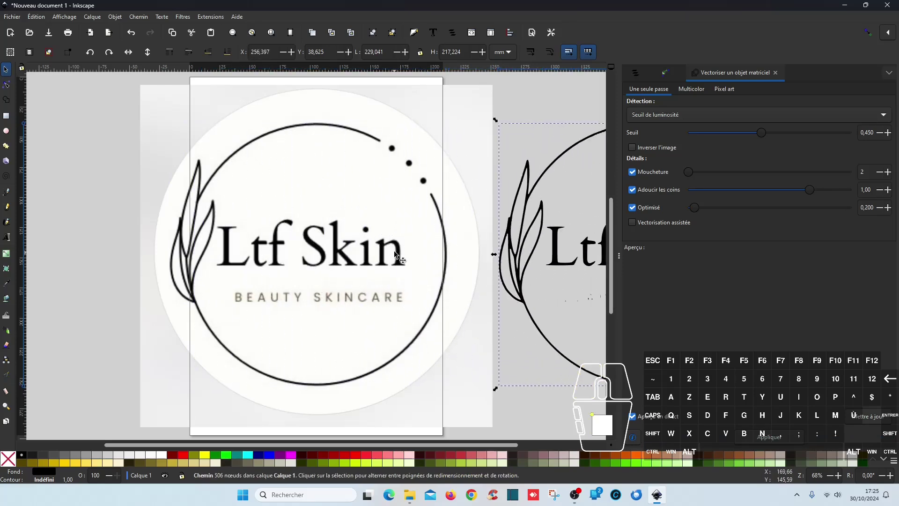
Step: Inspect the outlines of the traced Ltf Skin letters up close for tracing irregularities
scroll(402, 257, "right", 6)
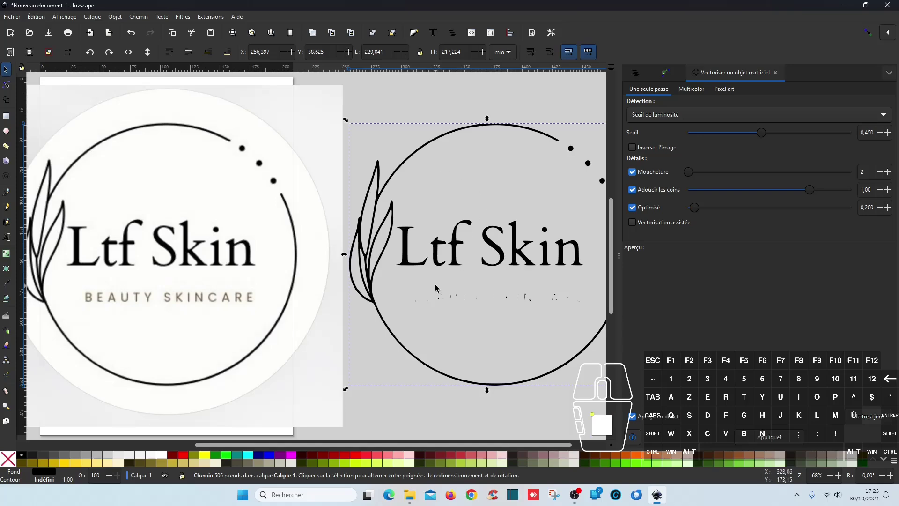
scroll(469, 249, "up", 5)
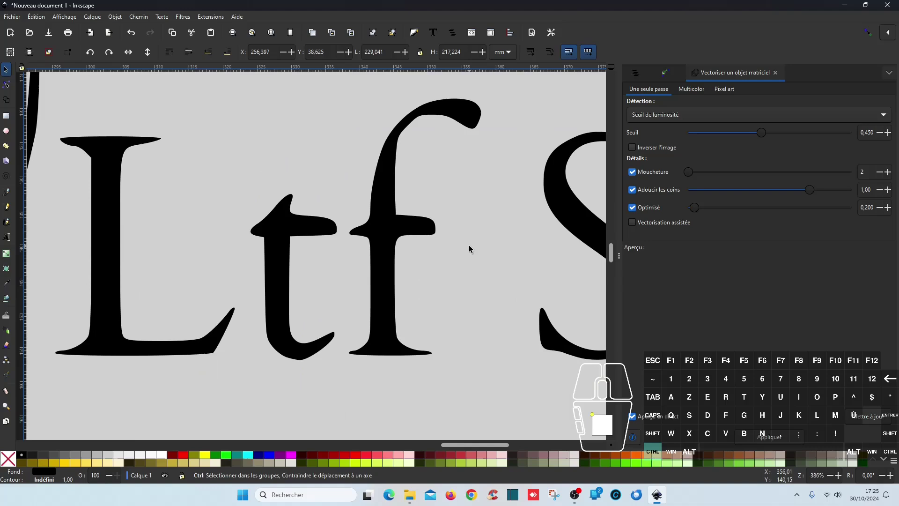
scroll(470, 245, "up", 1)
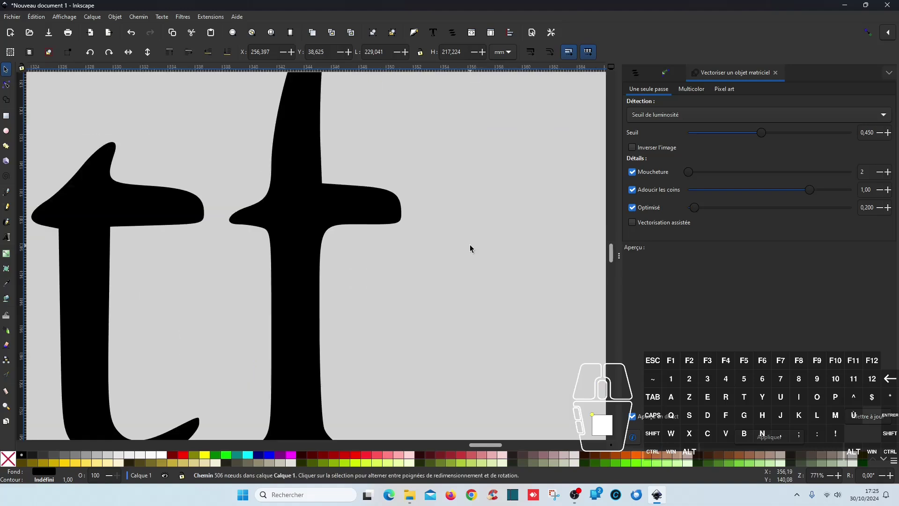
scroll(470, 244, "up", 1)
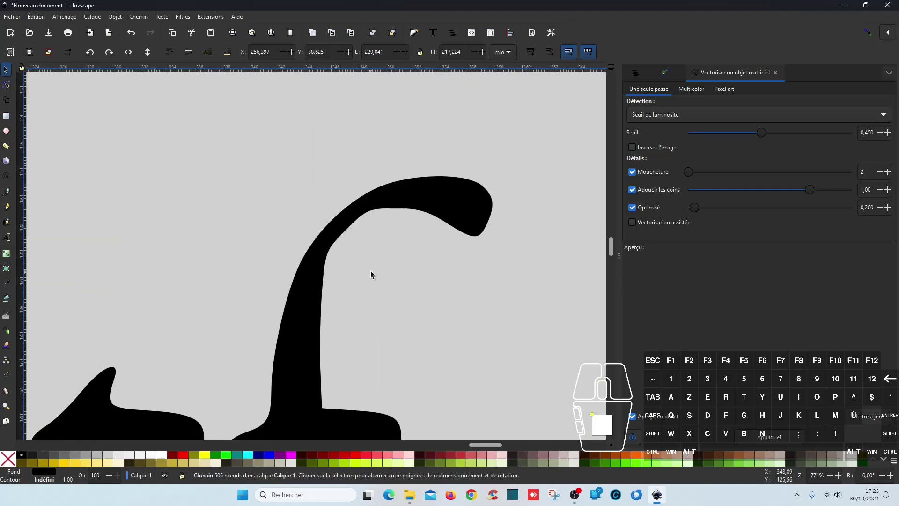
scroll(435, 275, "down", 3)
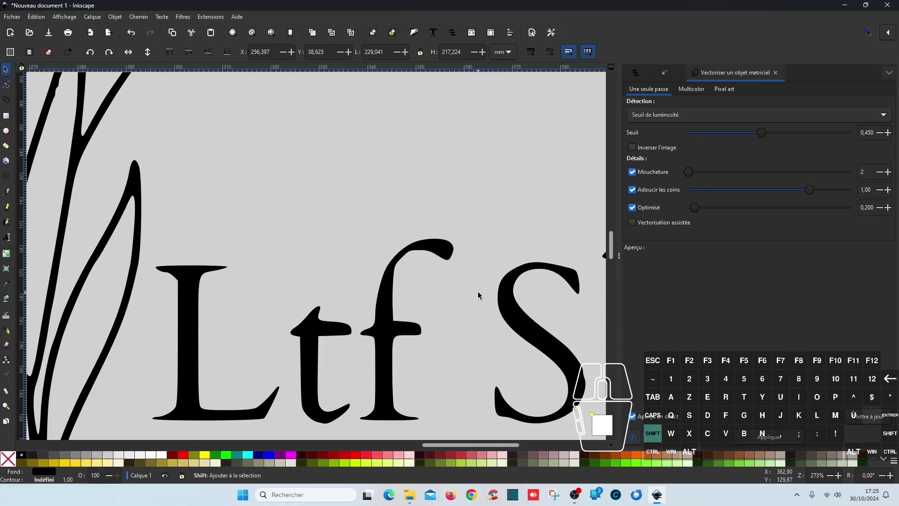
scroll(478, 295, "right", 3)
scroll(441, 380, "up", 6)
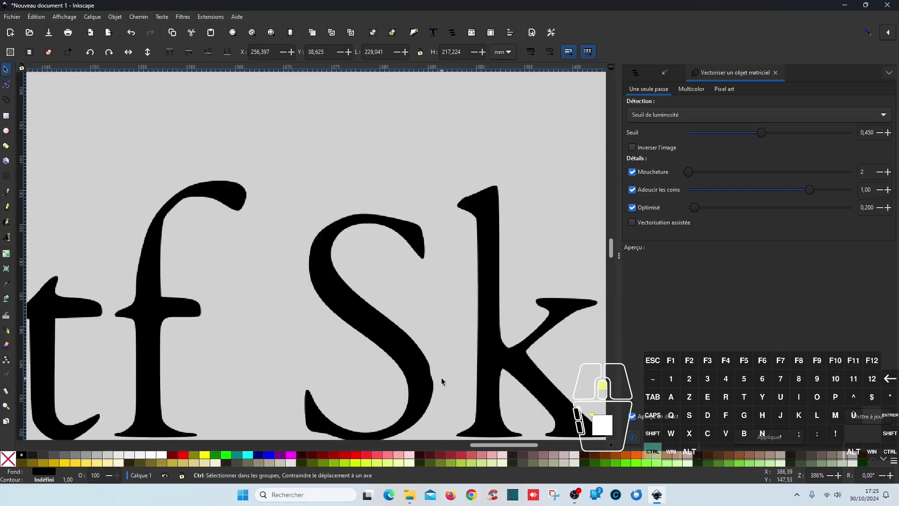
scroll(445, 347, "down", 5)
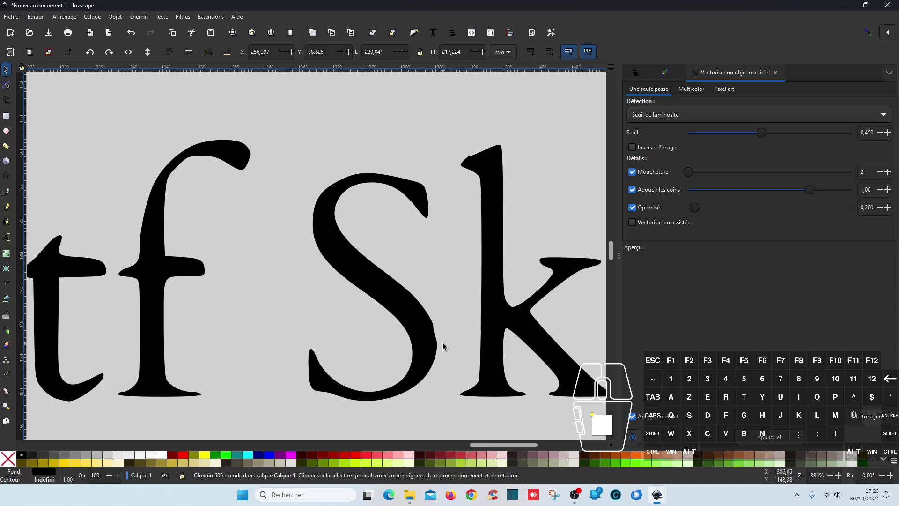
scroll(474, 175, "up", 5)
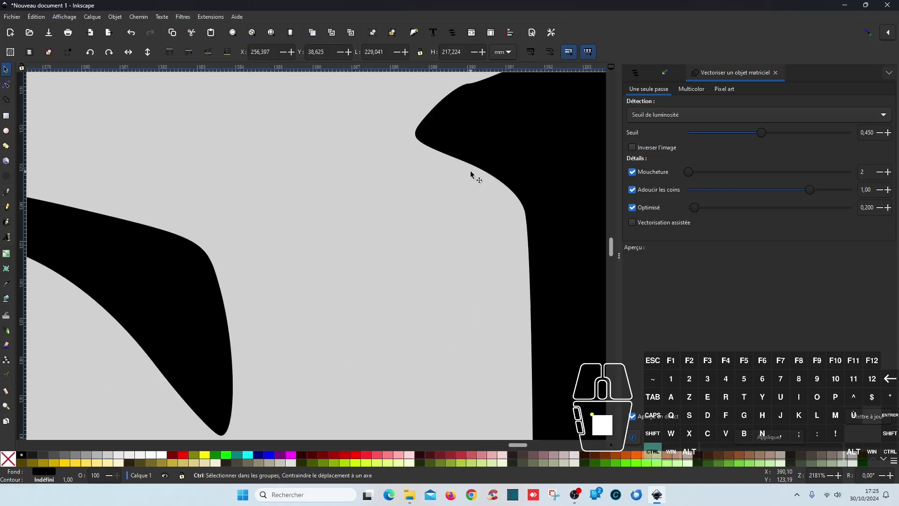
scroll(381, 331, "down", 4)
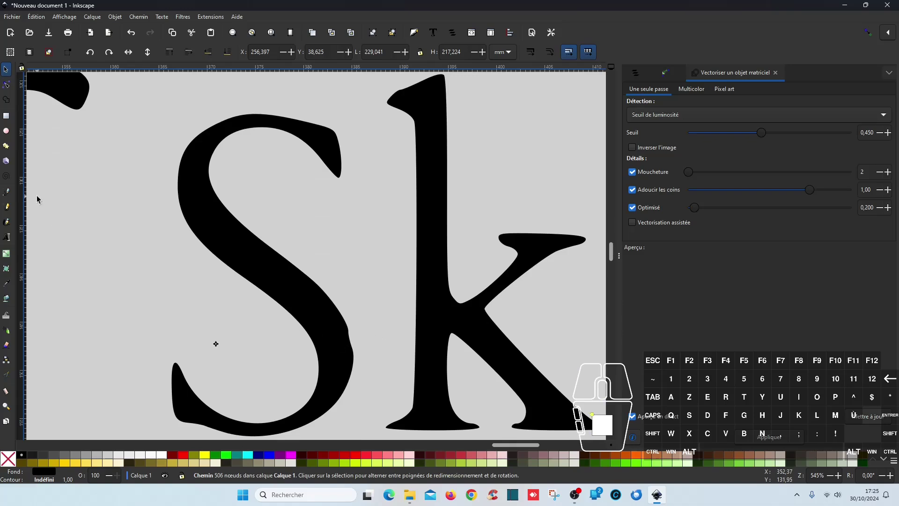
Step: Edit the traced path's nodes and reposition the node at the bump on the S's lower outer curve
left_click(6, 85)
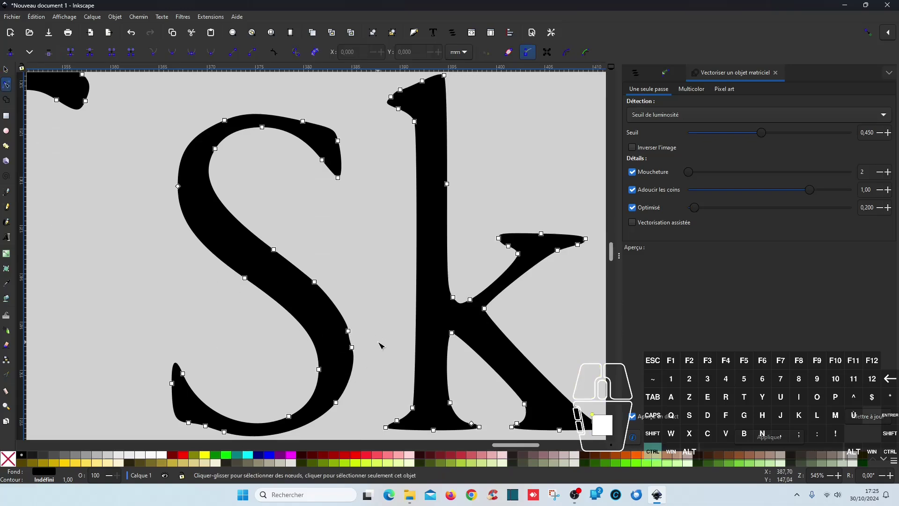
scroll(352, 359, "up", 2)
left_click_drag(327, 341, 328, 349)
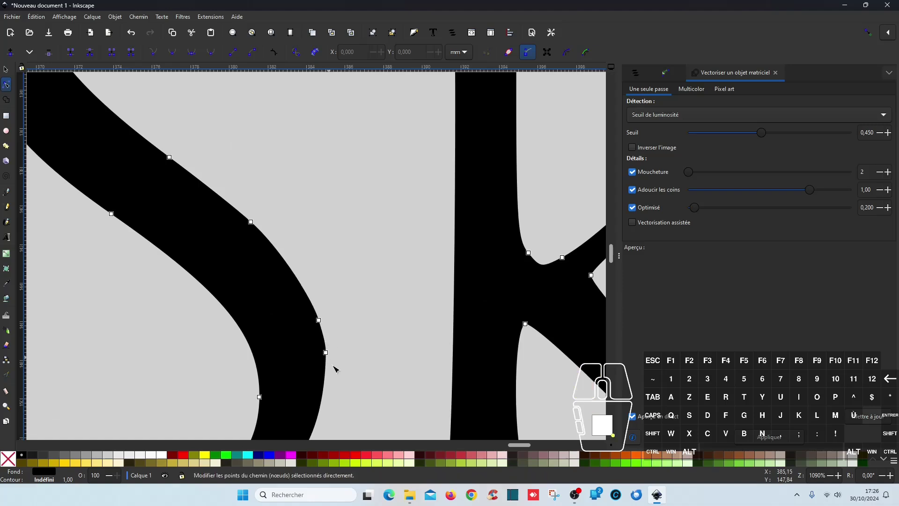
Step: Select the two adjacent nodes on the S's lower outer curve and make them smooth
left_click(366, 384)
left_click(305, 352)
left_click_drag(379, 377, 329, 309)
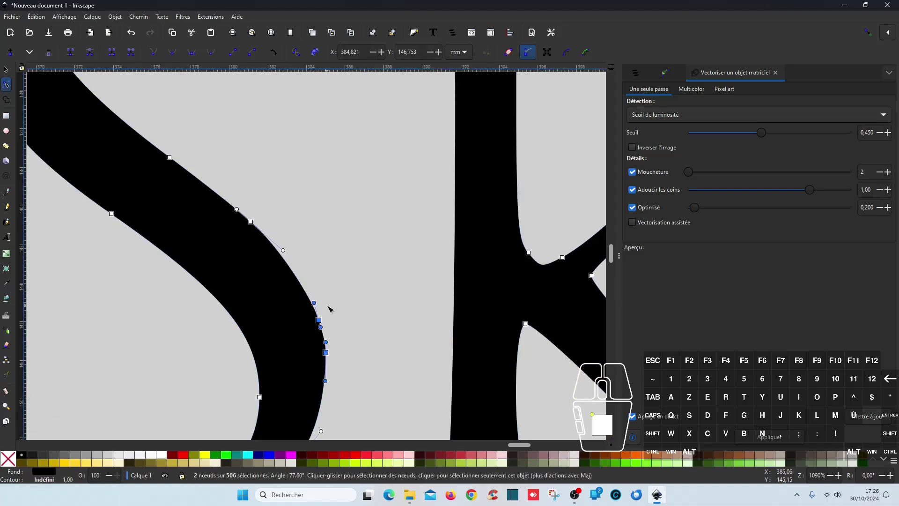
left_click(174, 54)
Step: Fine-tune the curve handle of the upper of the two smoothed S nodes and deselect the path
left_click(357, 347)
left_click(319, 321)
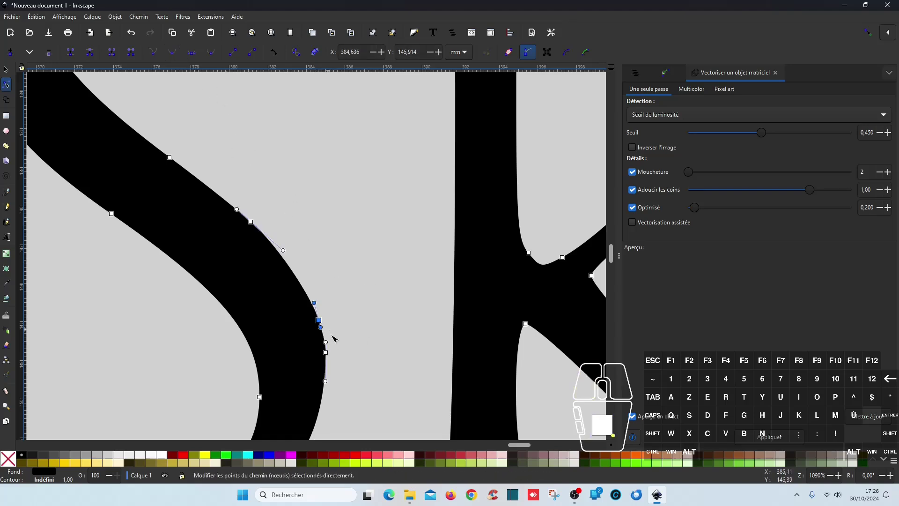
left_click_drag(321, 328, 323, 329)
left_click(348, 371)
left_click(366, 361)
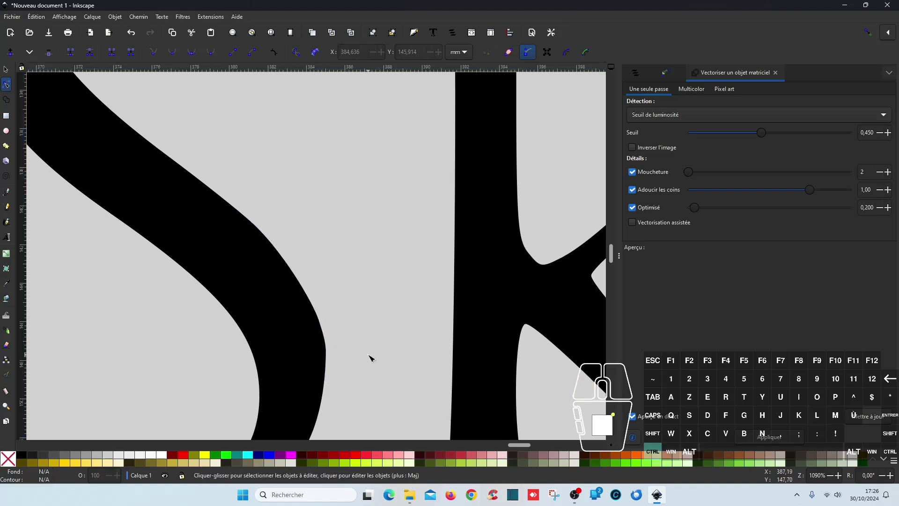
Step: Examine the circle's upper arc and the three dots, showing the traced path's nodes to check how they are distributed
scroll(371, 358, "down", 2, "ctrl")
scroll(373, 358, "up", 6)
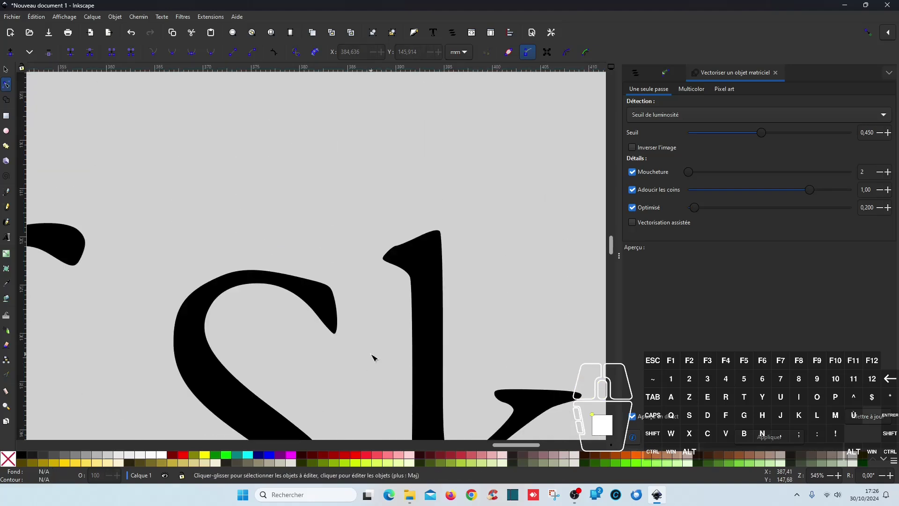
scroll(208, 214, "up", 20)
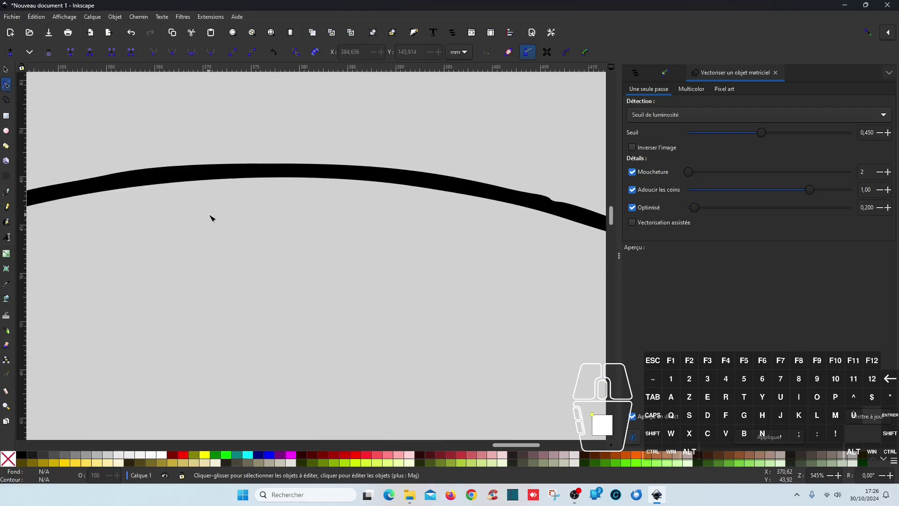
left_click(312, 178)
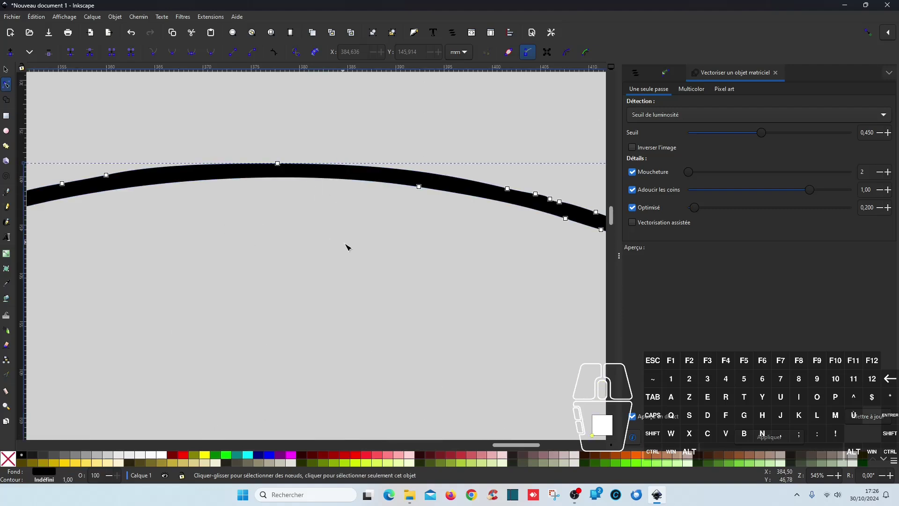
scroll(347, 248, "down", 2, "ctrl")
scroll(257, 263, "left", 5, "shift")
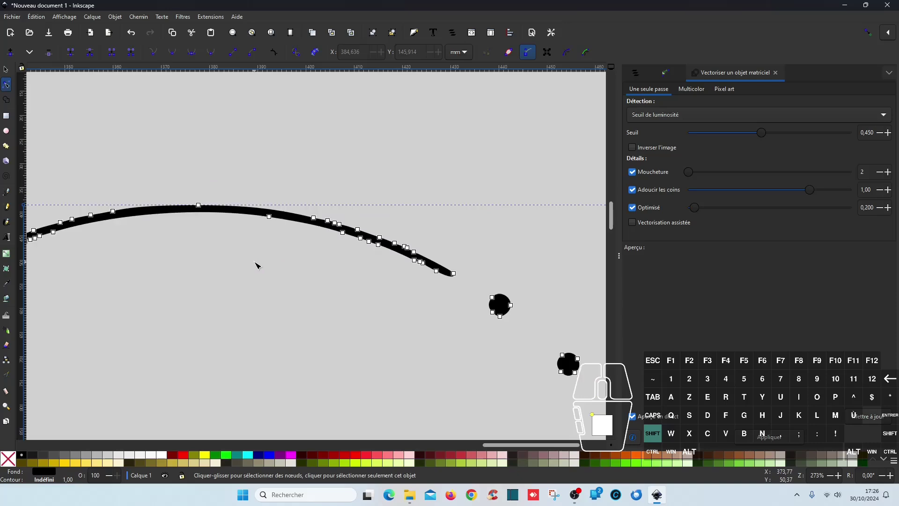
scroll(257, 264, "down", 3, "ctrl")
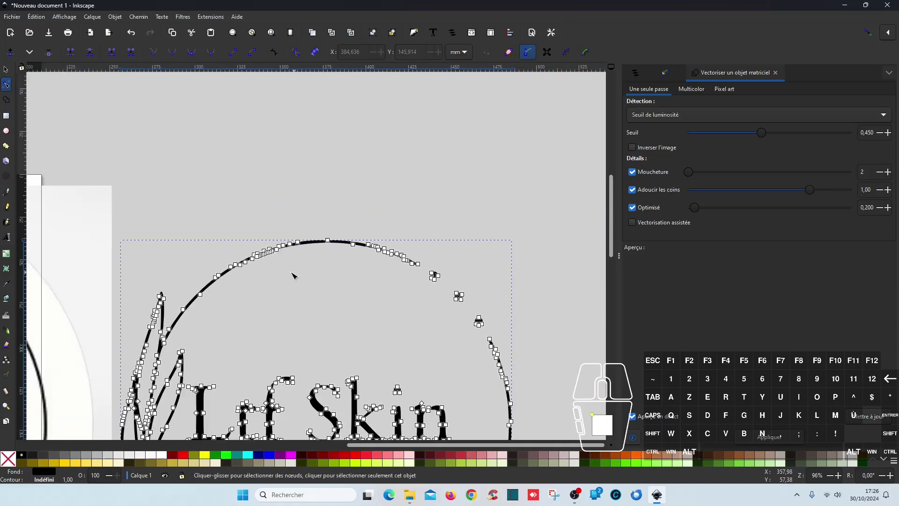
scroll(448, 283, "up", 5, "ctrl")
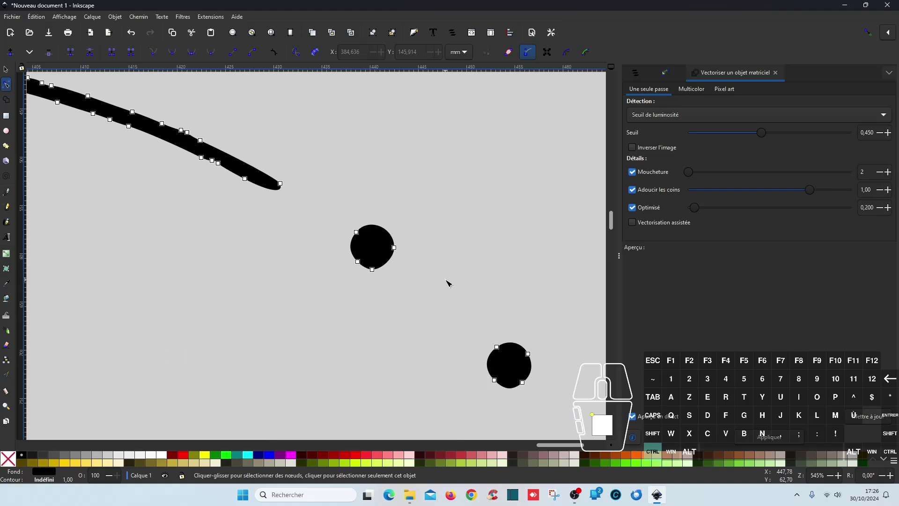
scroll(403, 254, "down", 2, "ctrl")
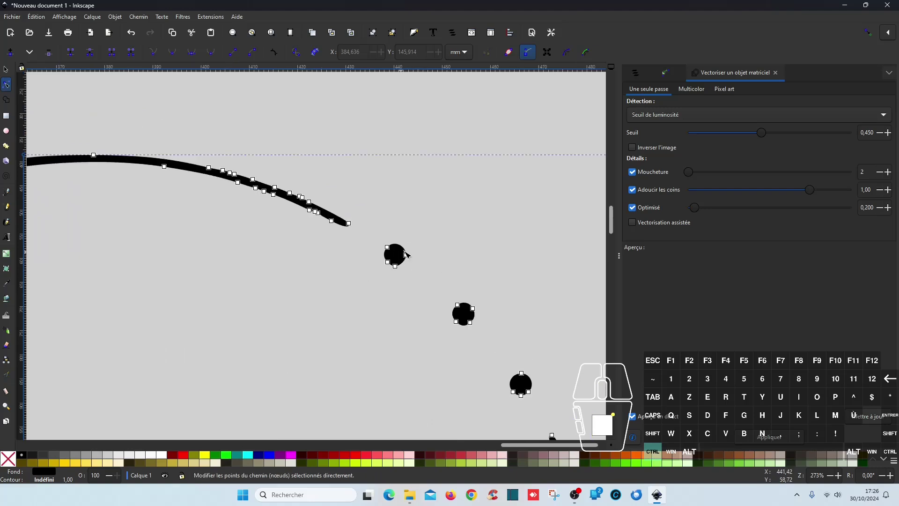
left_click(328, 337)
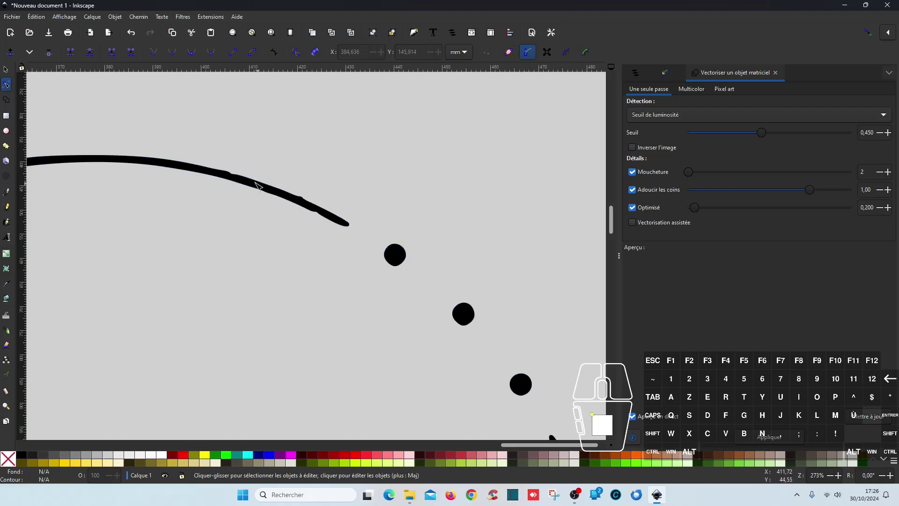
Step: Inspect the tapered end of the circle's arc and the leaf outlines up close for tracing bumps
scroll(217, 222, "up", 4)
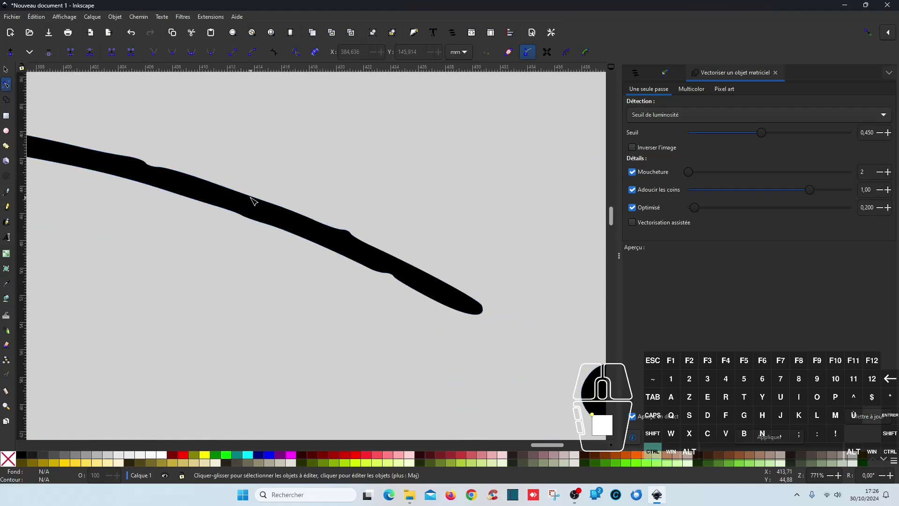
scroll(243, 224, "left", 5)
scroll(237, 235, "down", 5)
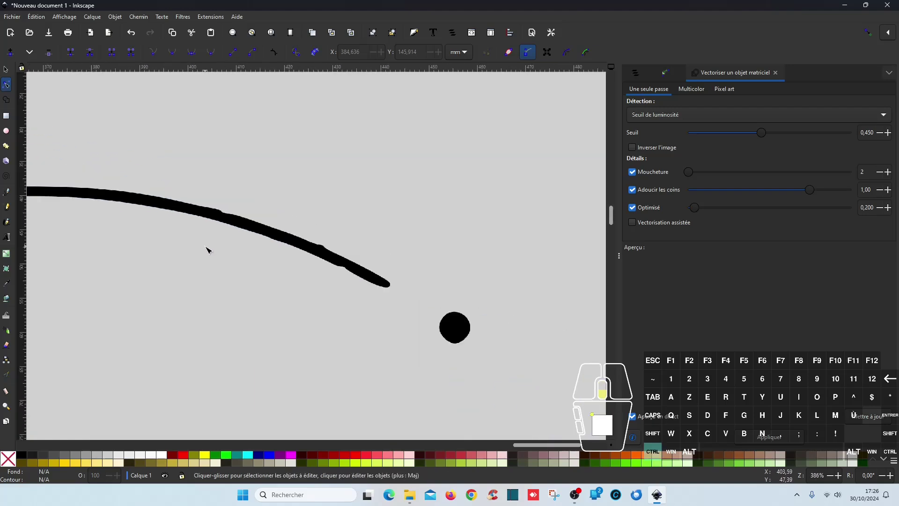
scroll(195, 268, "down", 1)
left_click_drag(169, 287, 353, 166)
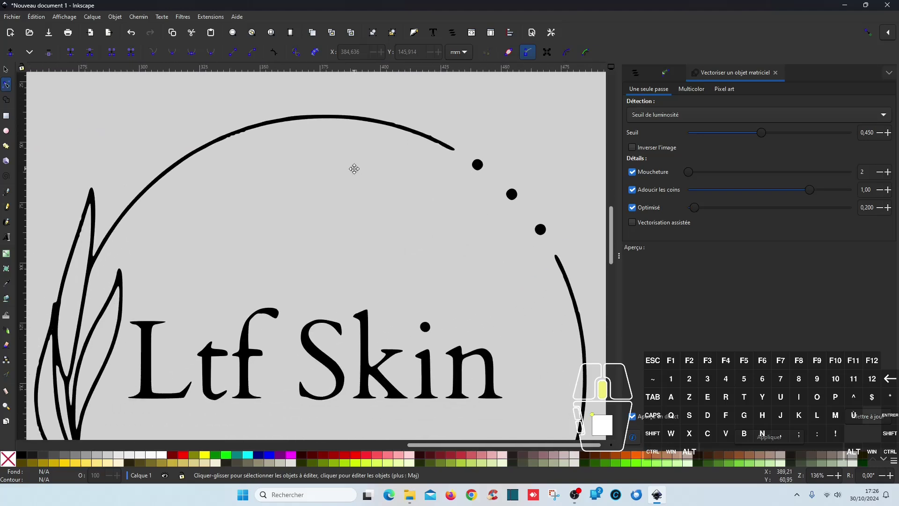
scroll(75, 229, "up", 4)
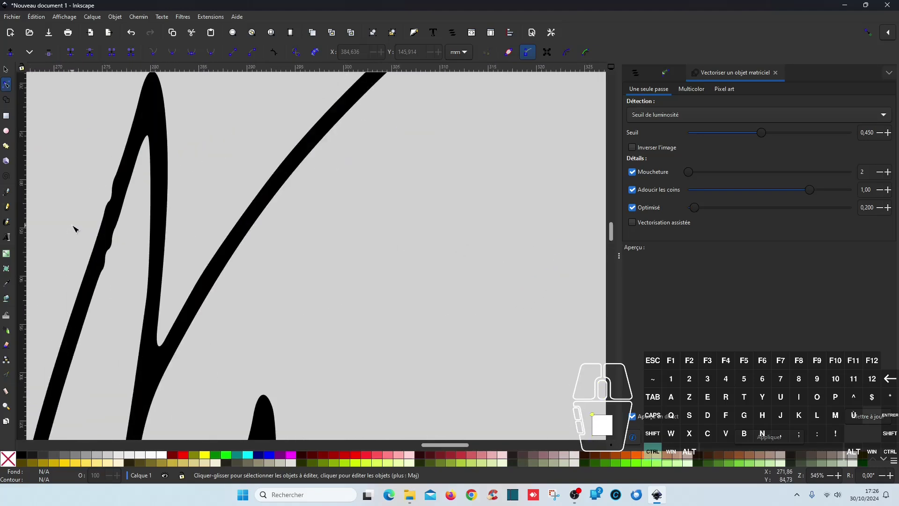
scroll(75, 229, "down", 3)
Step: Try the Simplify command on the whole traced logo path
left_click(190, 164)
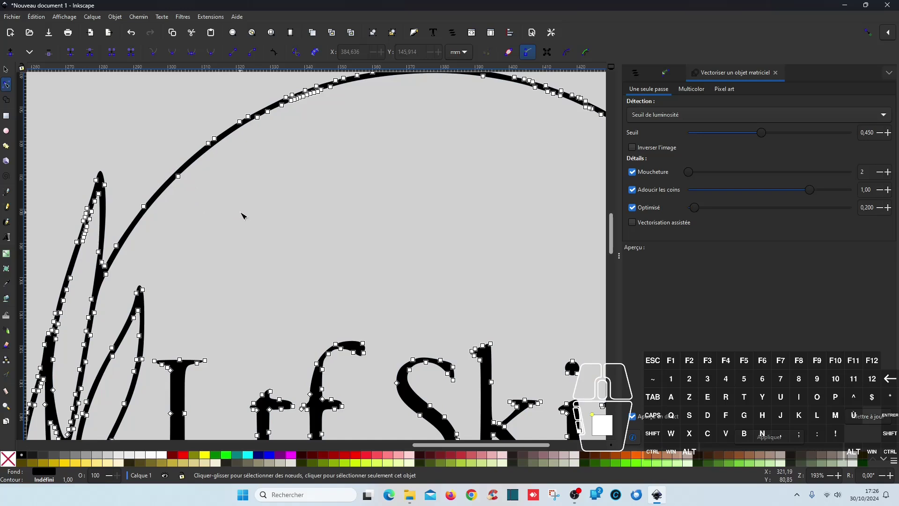
left_click(138, 17)
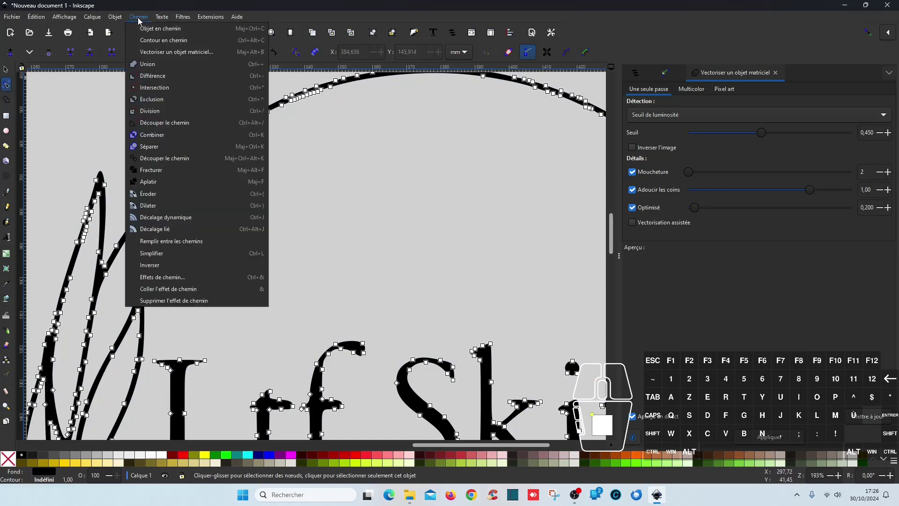
left_click(156, 255)
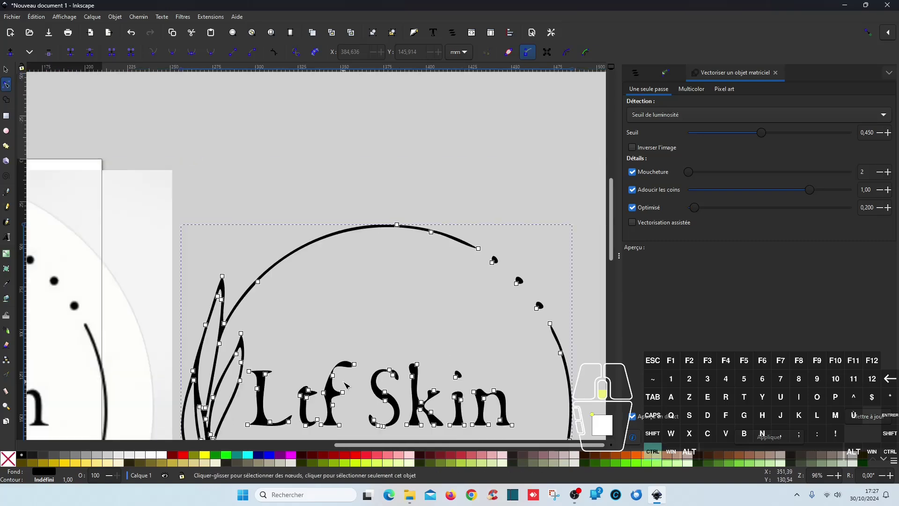
Step: Examine the simplified path's nodes, deselect it, and check the letters and leaves for distortion
key("minus")
key("minus")
scroll(346, 381, "up", 3)
scroll(347, 381, "down", 4)
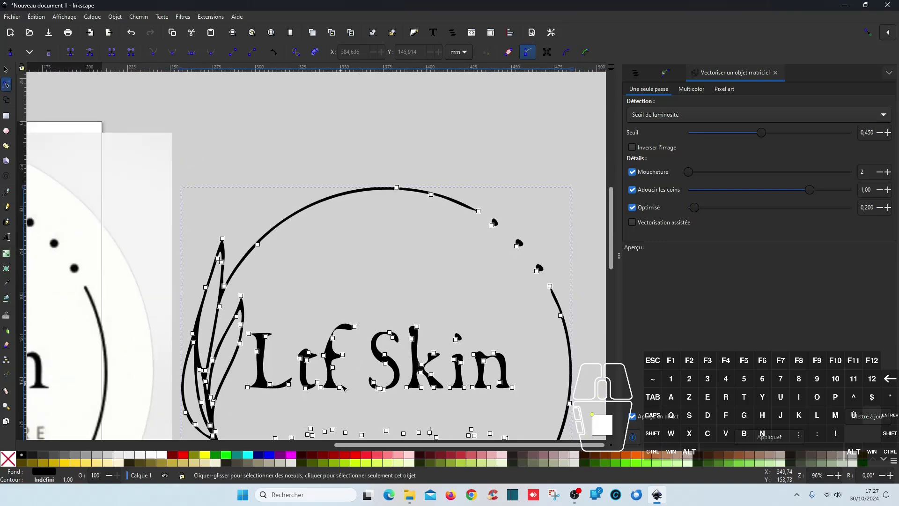
scroll(346, 387, "down", 3)
left_click(333, 333, "ctrl")
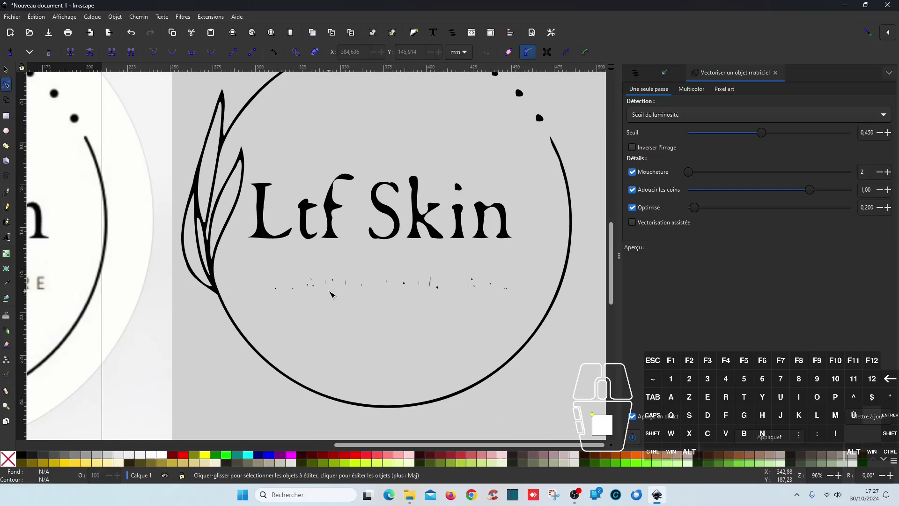
scroll(224, 238, "up", 7, "ctrl")
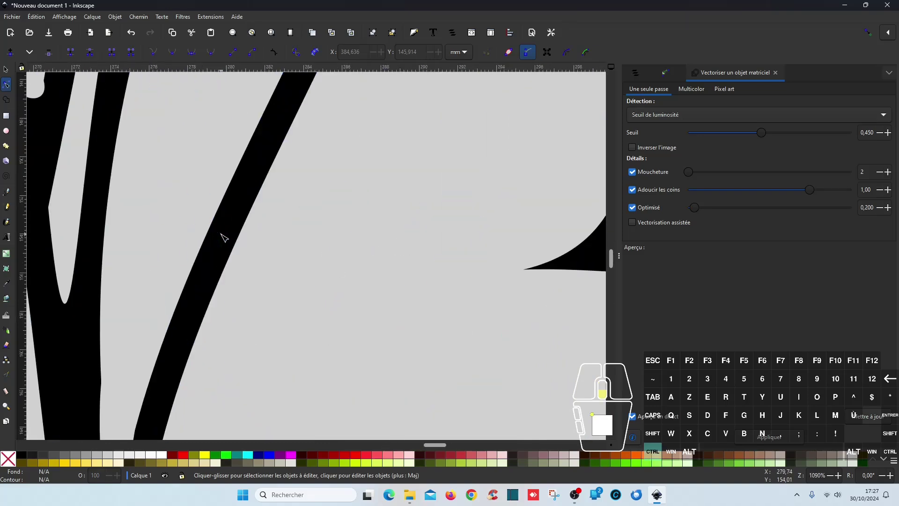
scroll(224, 238, "down", 3, "ctrl")
scroll(437, 273, "down", 2, "ctrl")
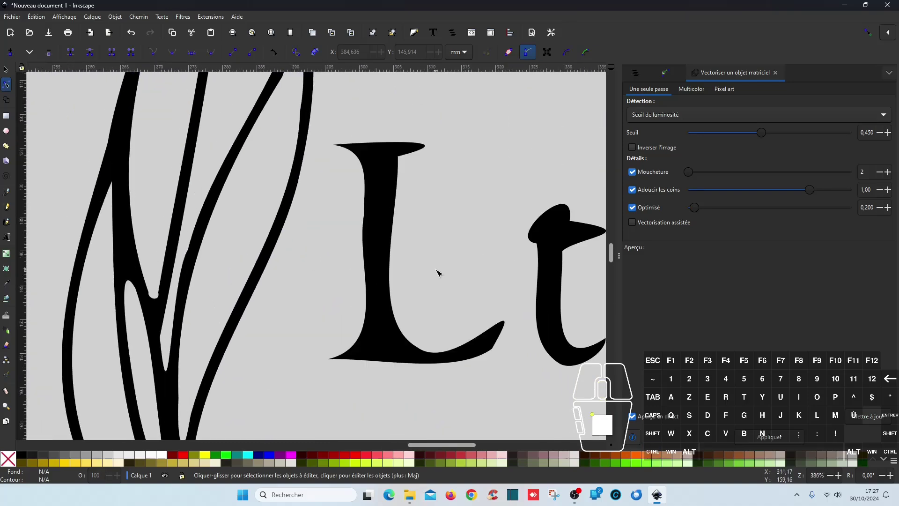
scroll(402, 232, "down", 1, "ctrl")
scroll(401, 232, "right", 5)
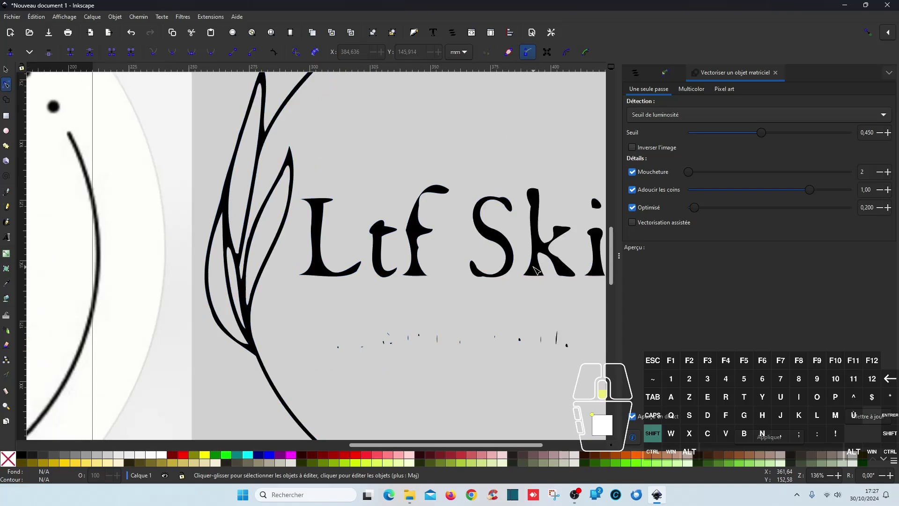
Step: Undo the path simplification and compare the traced logo with the original image beside it
left_click(131, 37)
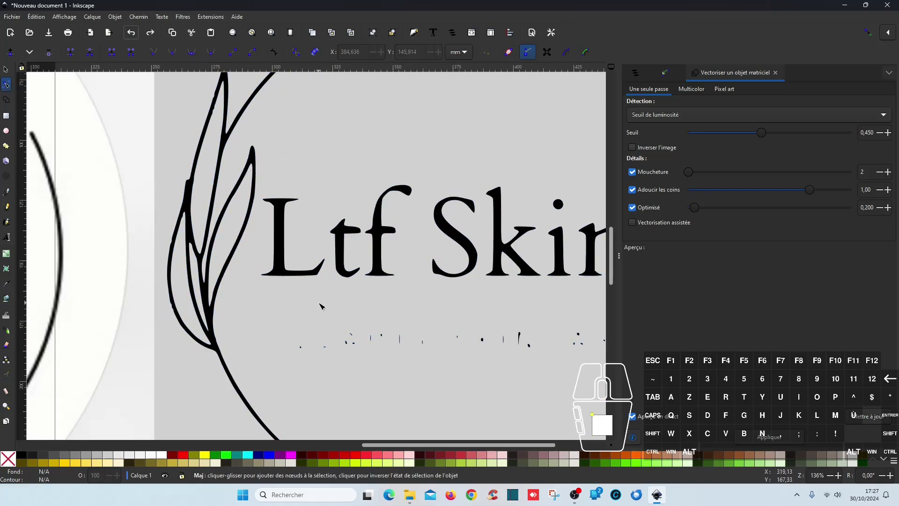
scroll(305, 299, "down", 2)
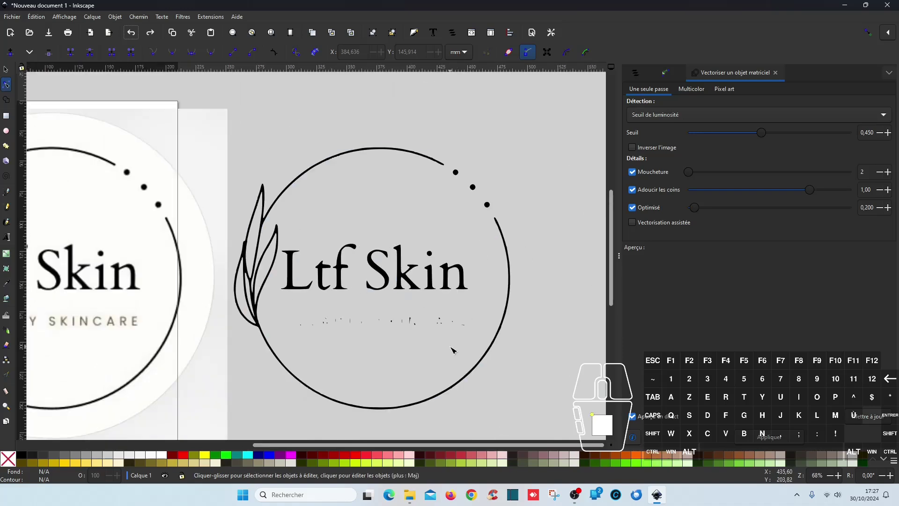
scroll(393, 311, "left", 5)
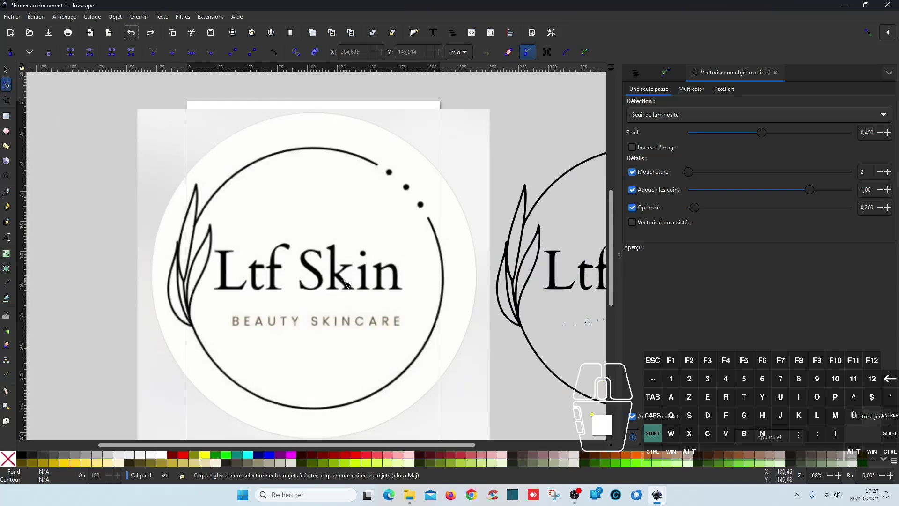
scroll(346, 282, "right", 5)
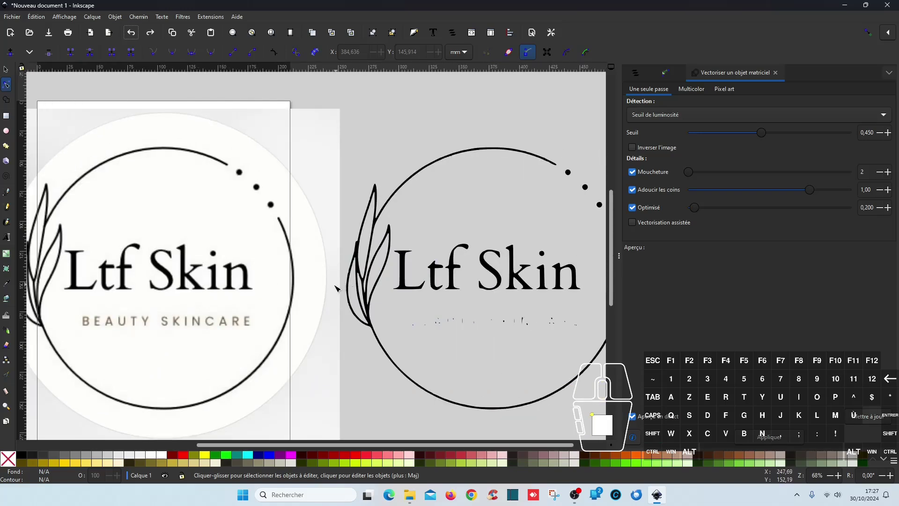
scroll(167, 252, "up", 1)
scroll(167, 253, "down", 1)
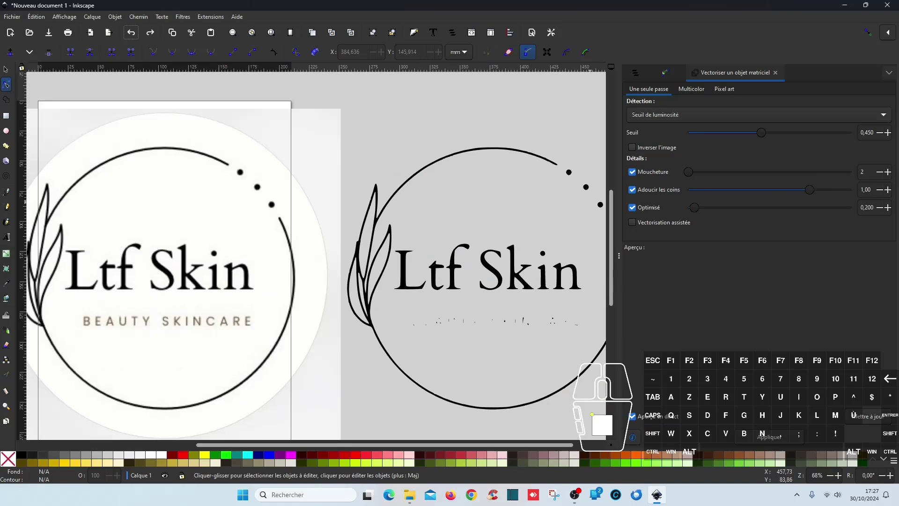
Step: Switch to File Explorer, check the pixel dimensions and resolution in the details of image_123650291.JPG, and close its properties
left_click(410, 494)
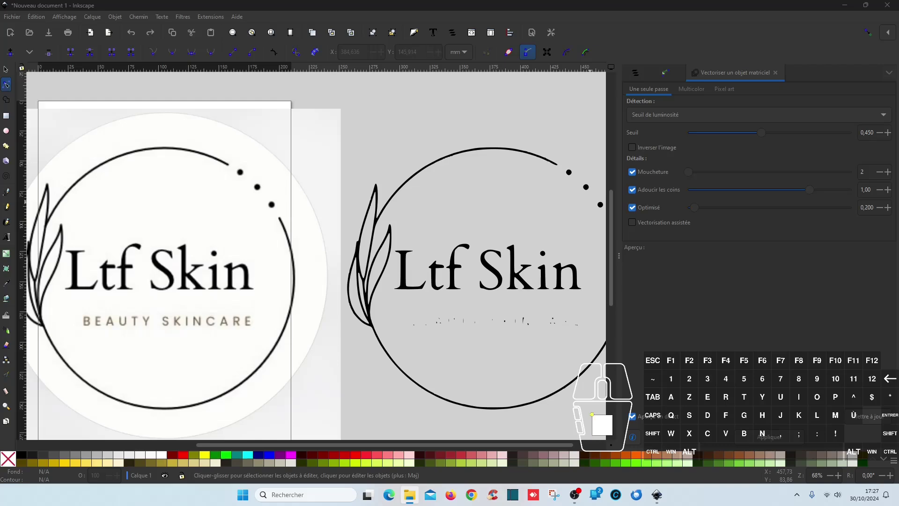
left_click_drag(898, 136, 268, 113)
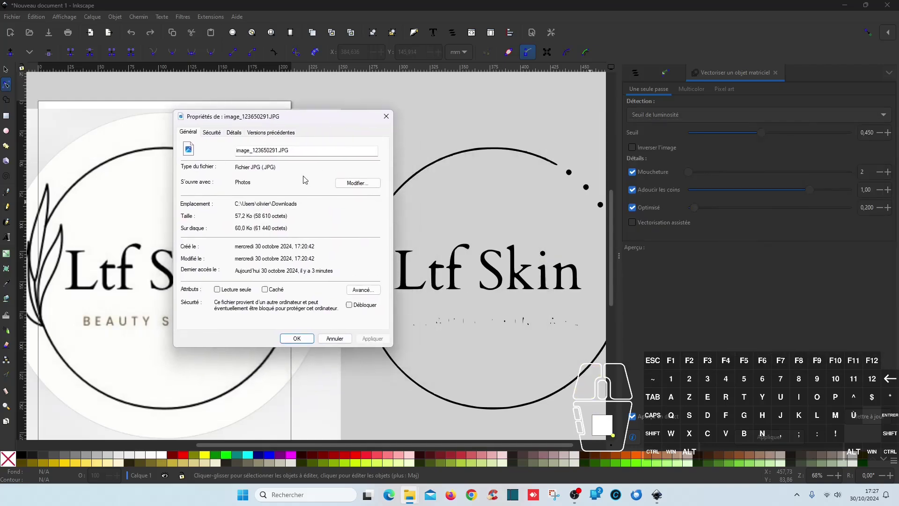
left_click(233, 133)
scroll(299, 232, "down", 1)
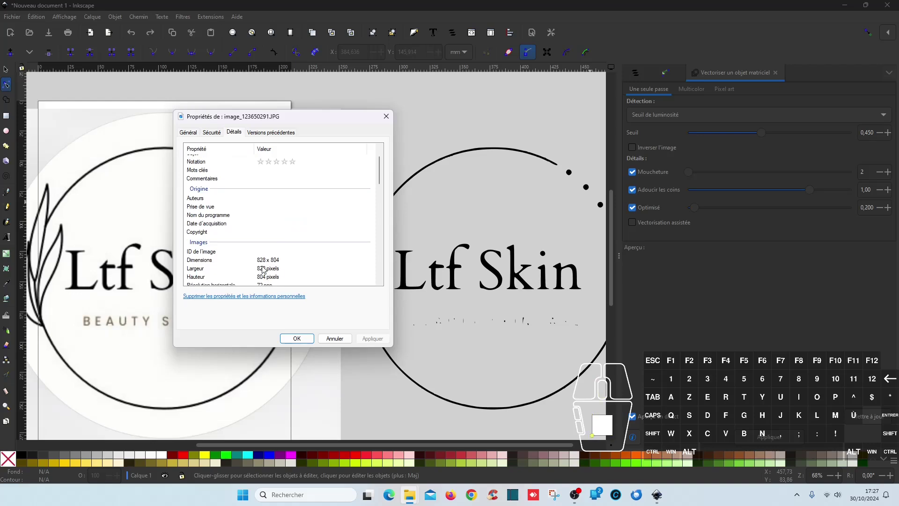
scroll(284, 273, "down", 1)
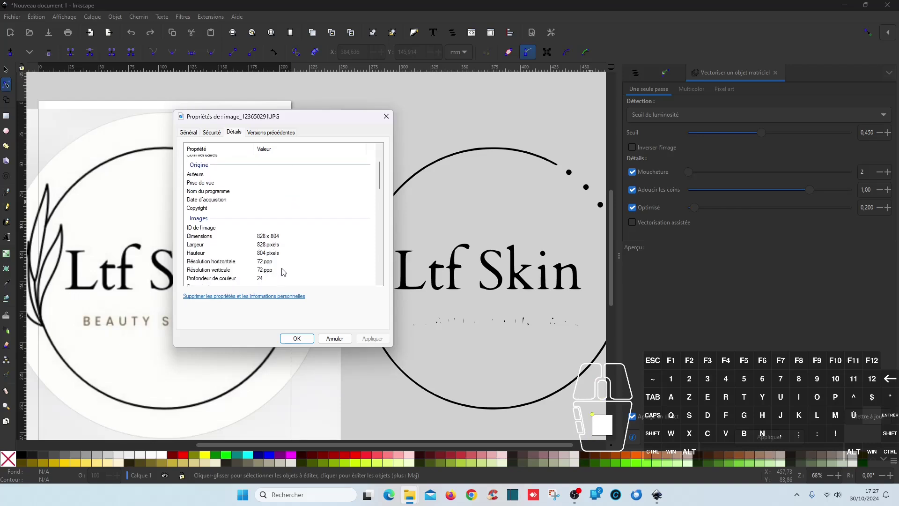
left_click_drag(271, 120, 366, 157)
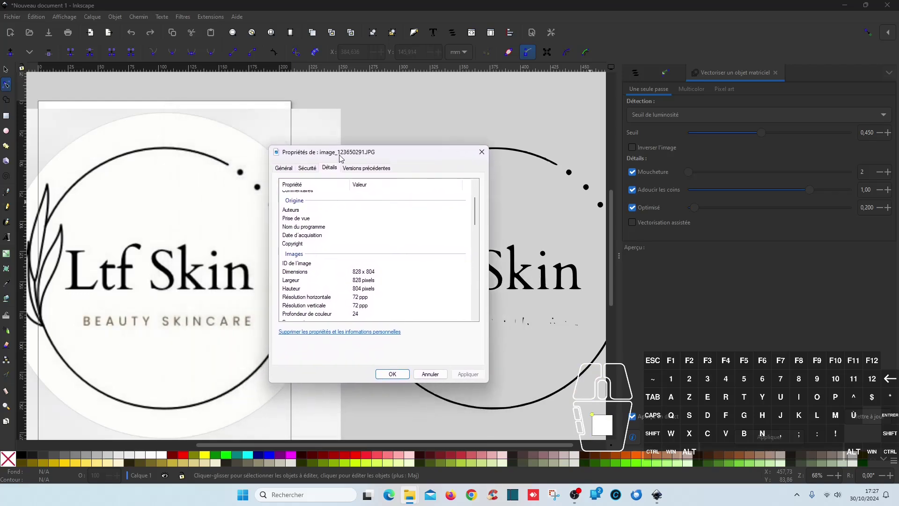
left_click(481, 152)
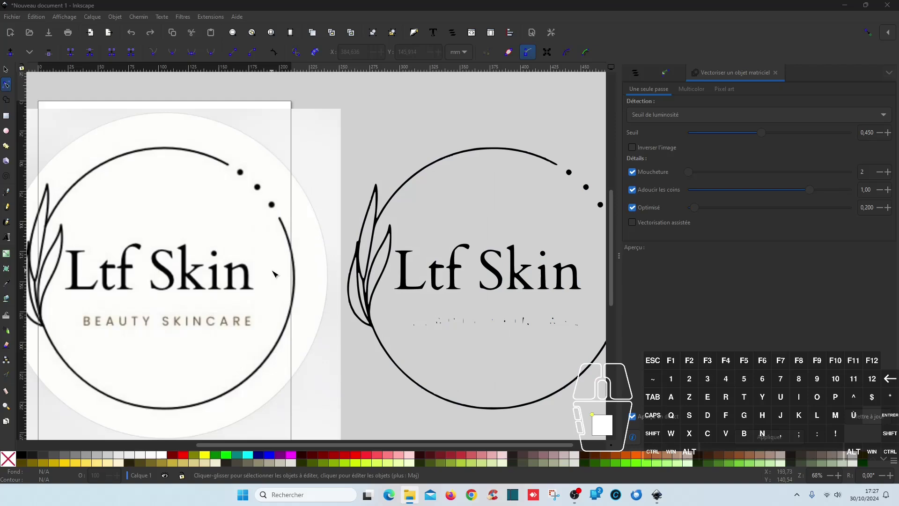
Step: Compare the original JPG logo with its traced copy in Inkscape and dismiss the CCleaner notification
scroll(321, 253, "down", 2)
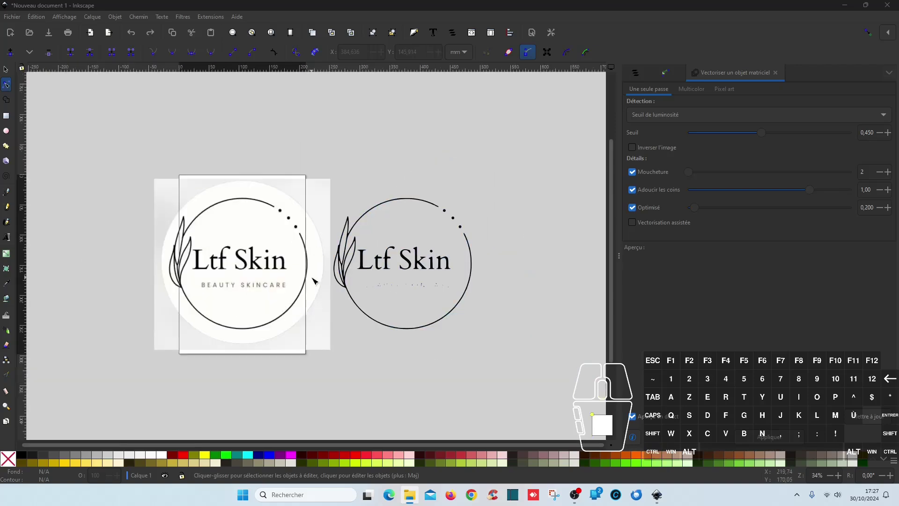
scroll(278, 258, "up", 3)
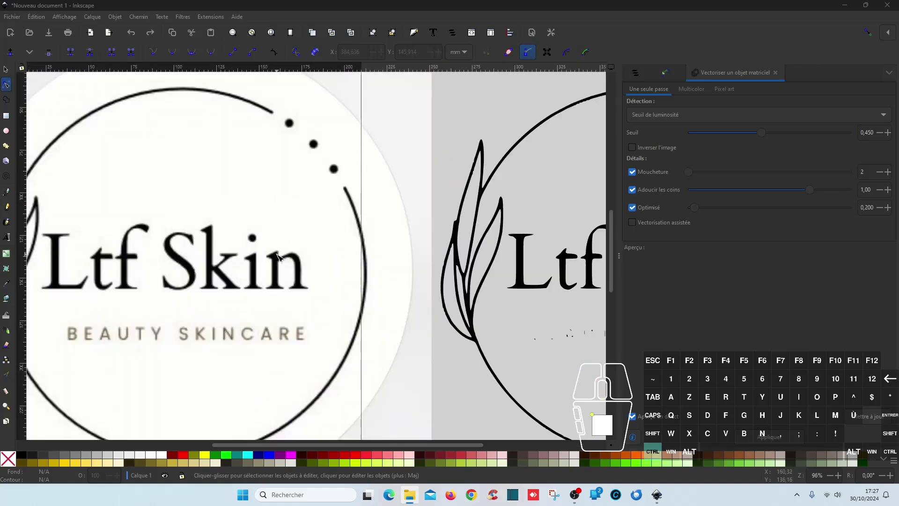
scroll(278, 256, "down", 1)
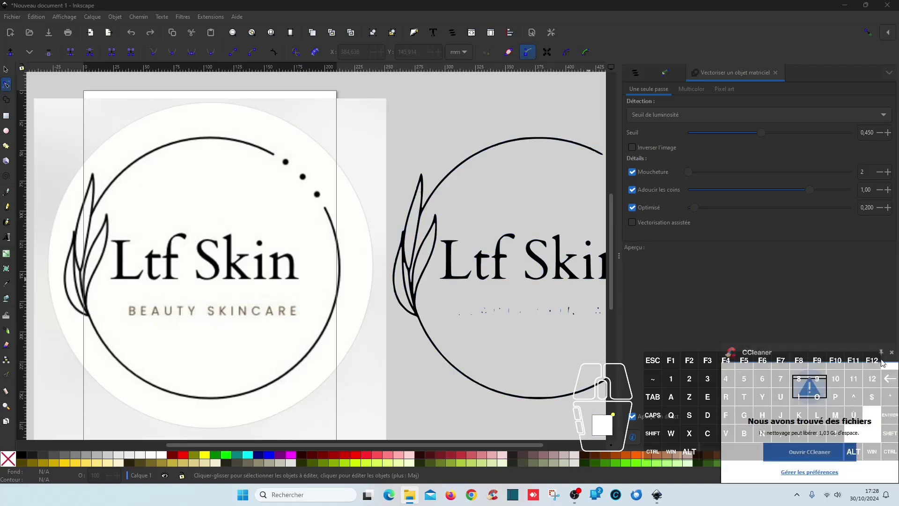
left_click(891, 353)
scroll(433, 309, "right", 1)
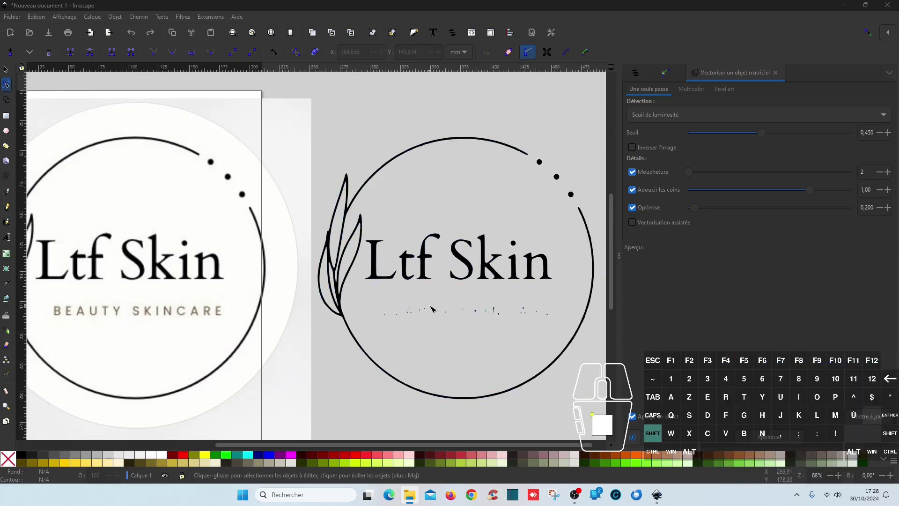
Step: Delete the clustered excess nodes along the left edge of the tallest leaf's tip to smooth its outline, and deselect the path
scroll(433, 309, "left", 1)
left_click(430, 200)
scroll(430, 198, "up", 4)
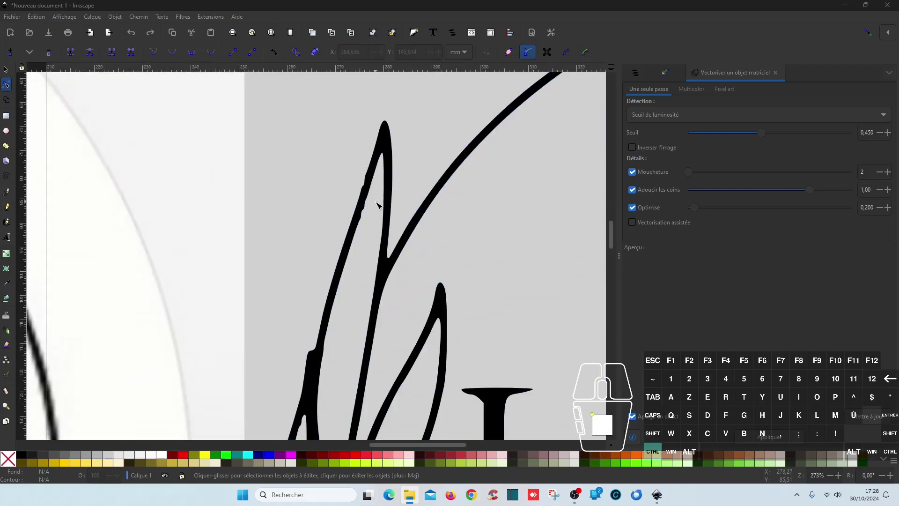
scroll(378, 202, "up", 2)
left_click(371, 235)
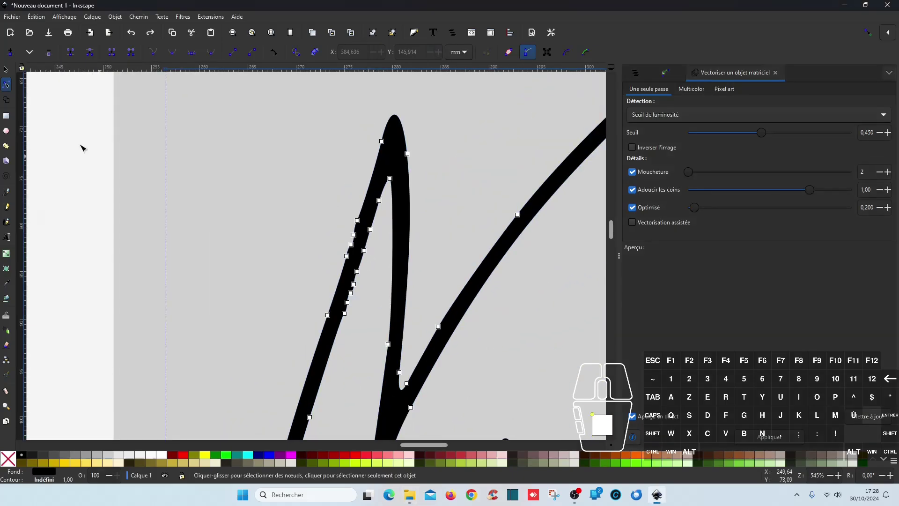
left_click_drag(371, 344, 341, 210)
key("Delete")
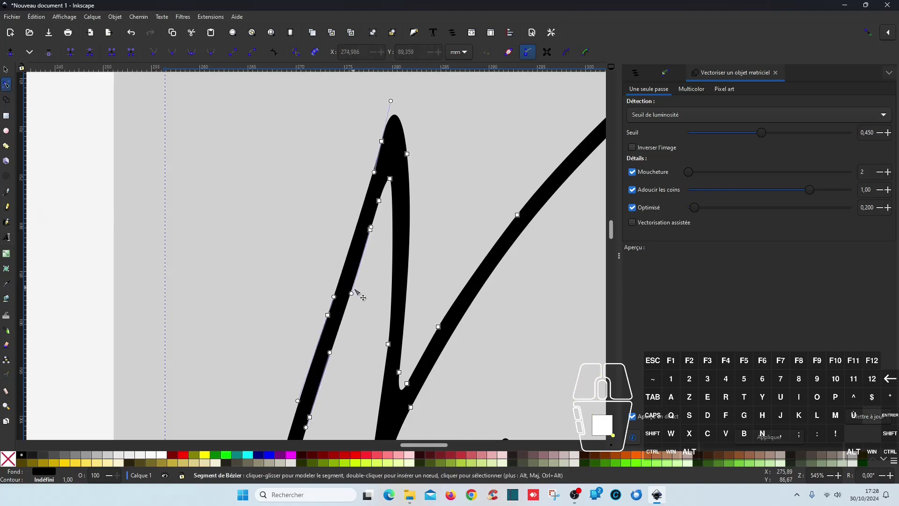
left_click(289, 281)
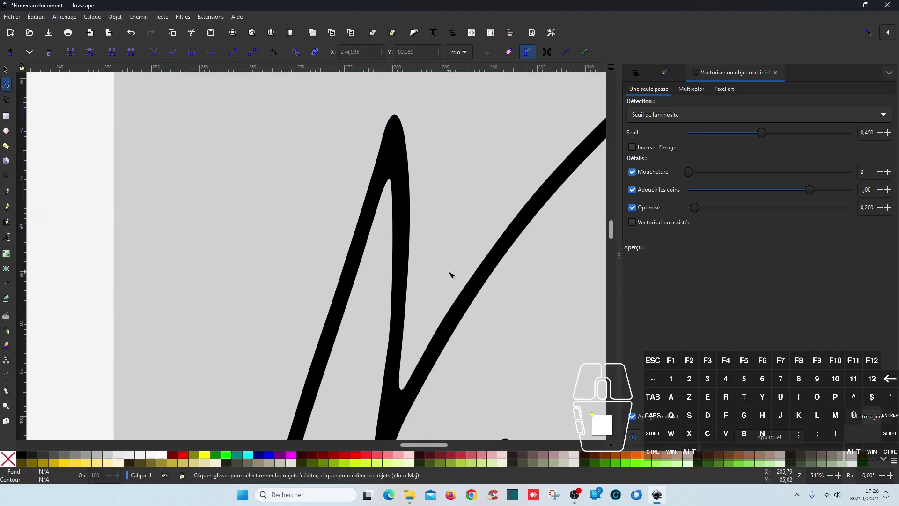
Step: Delete the irregular nodes on the outer edge of the leftmost leaf to smooth the bump, and deselect the path
scroll(445, 288, "down", 10)
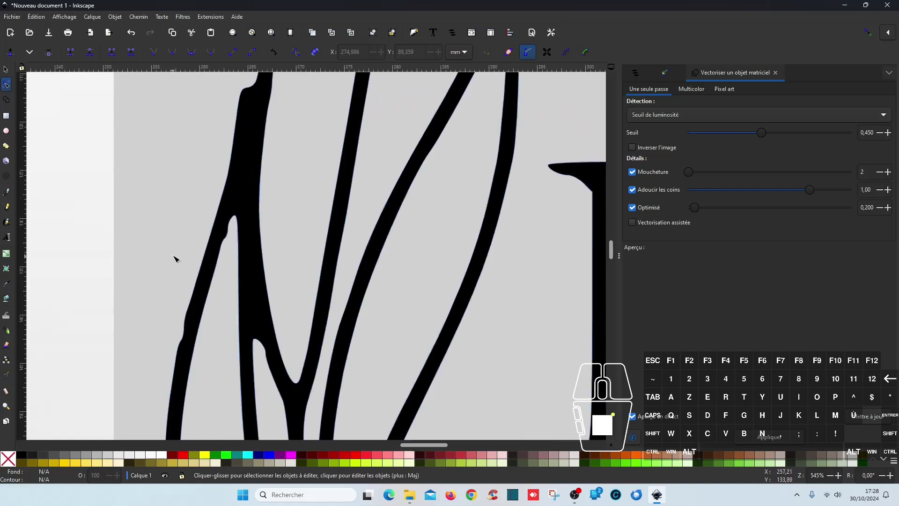
left_click(201, 272)
left_click_drag(214, 374, 157, 309)
key("Delete")
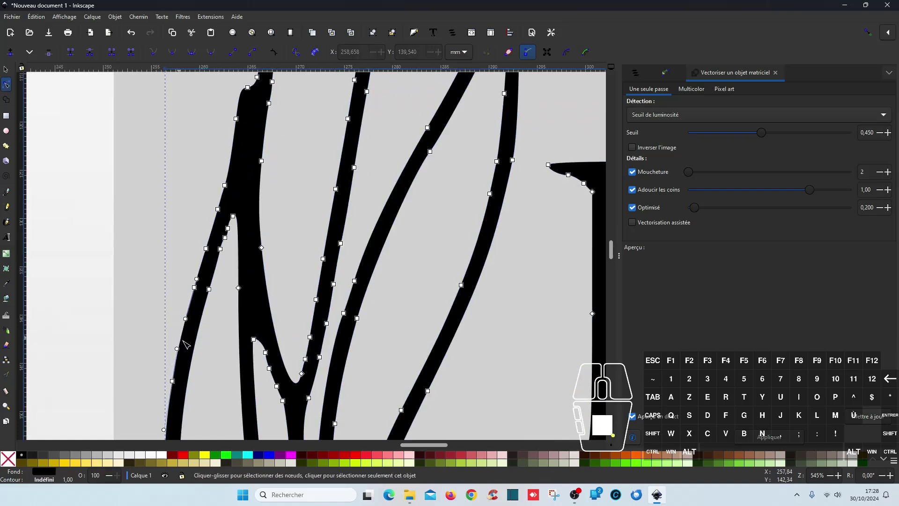
key("Escape")
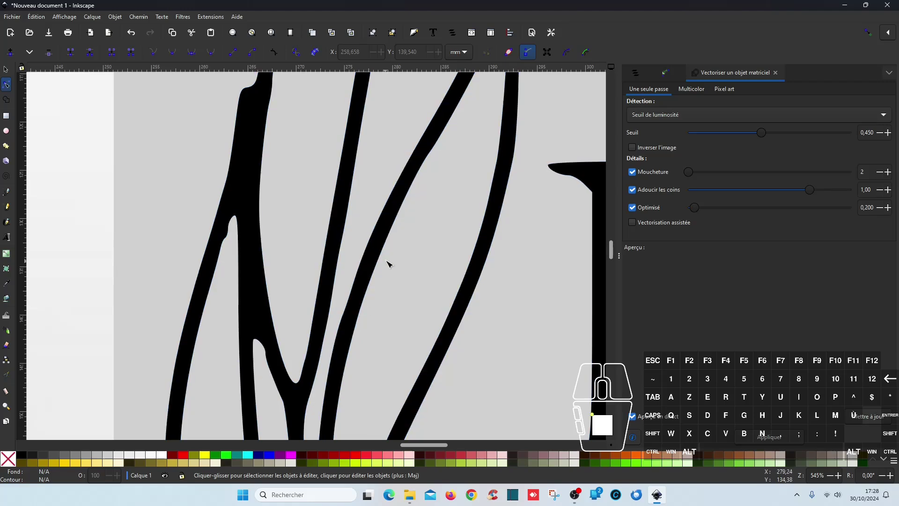